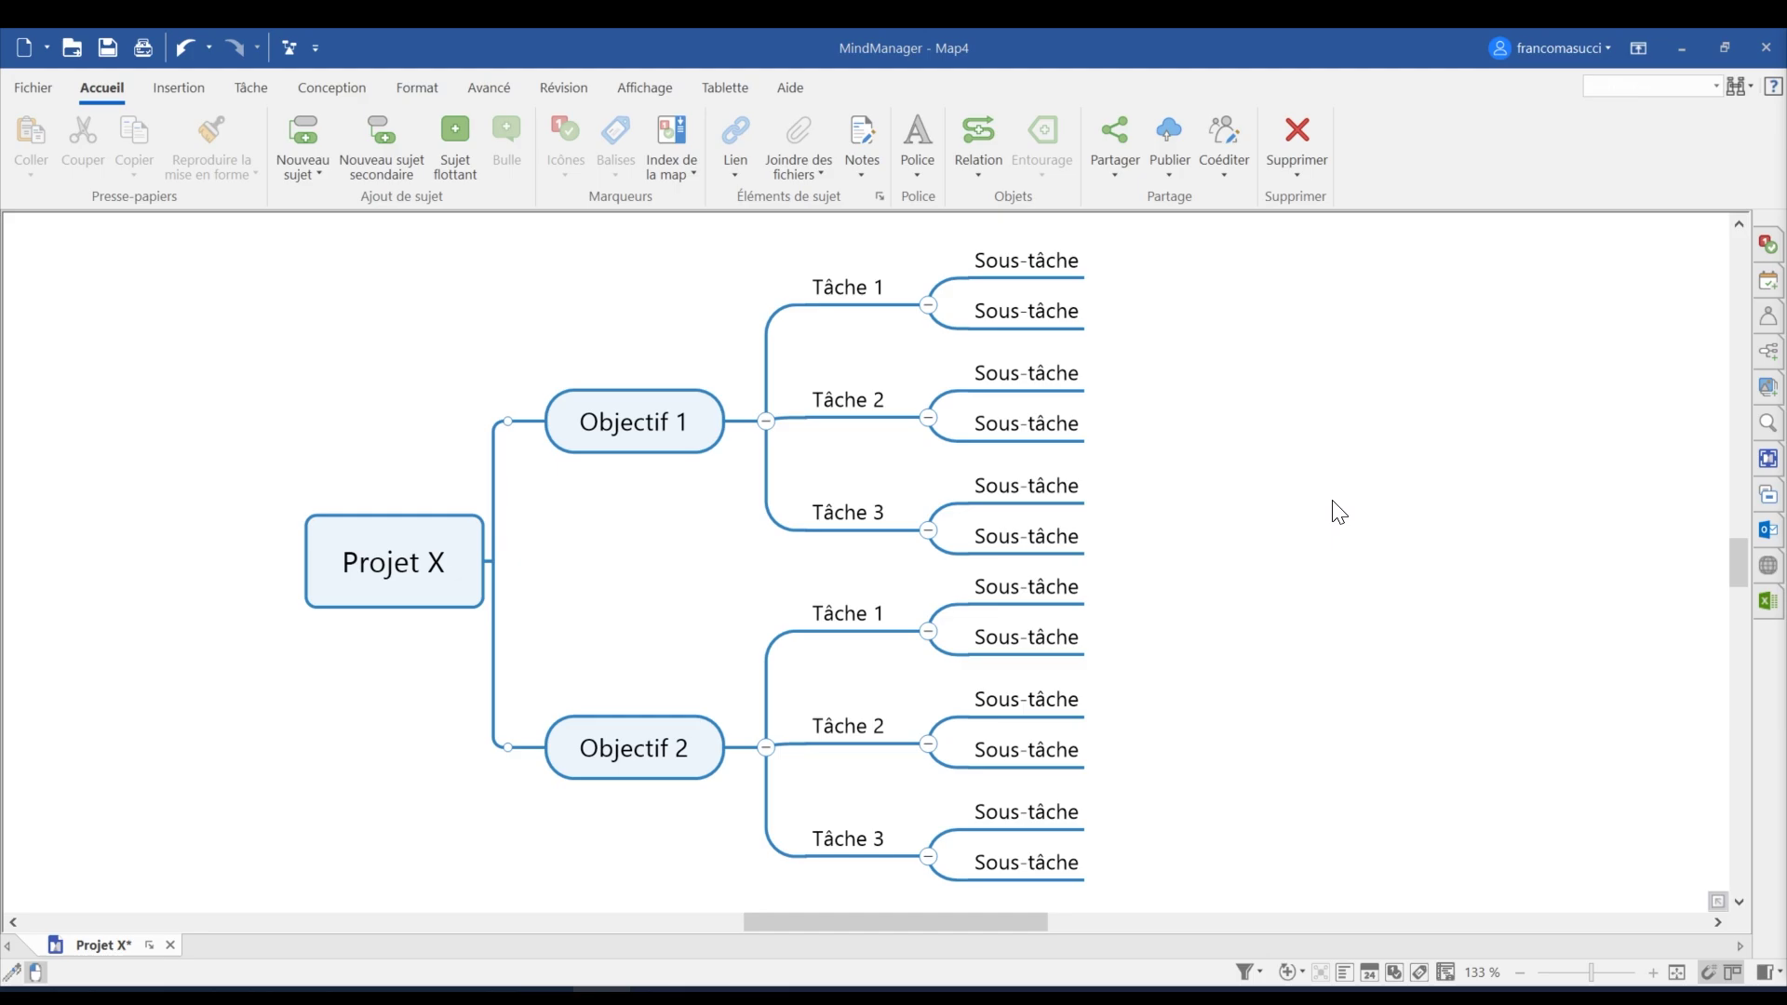
Step: Set the first subtask of Tâche 1 under Objectif 1 to Priorité 1 with 0 % progress in its task info
click(1055, 266)
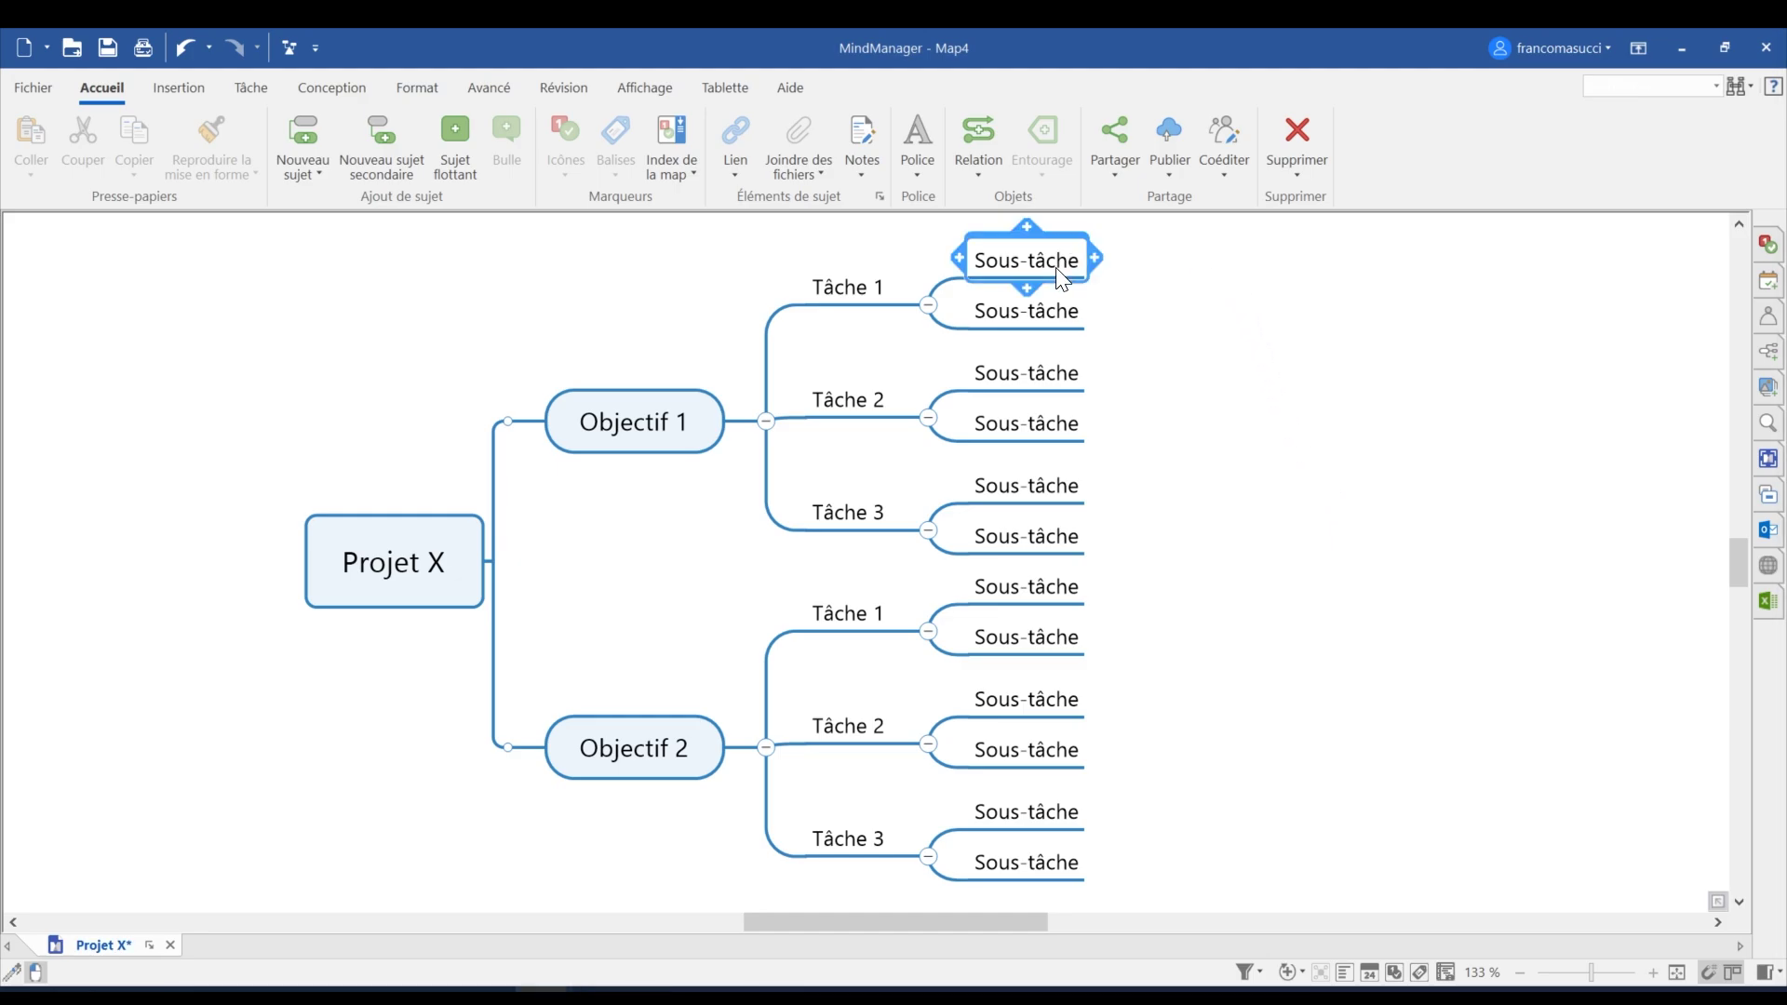
click(1773, 282)
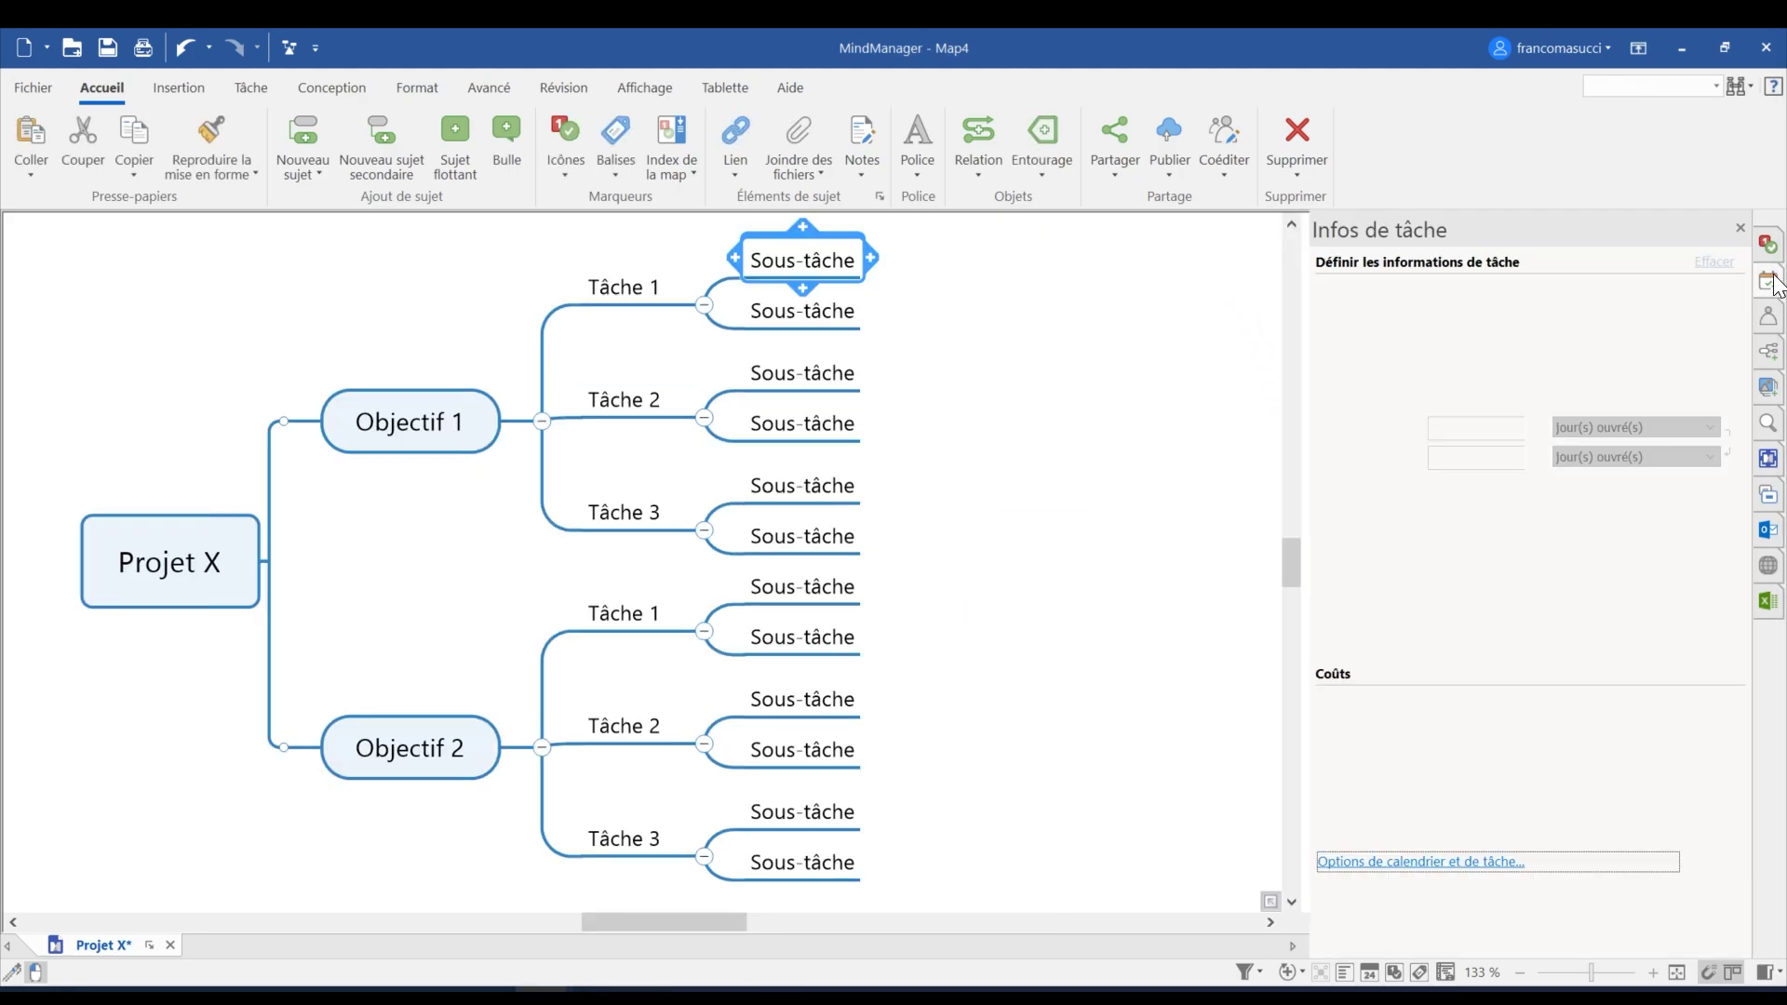
drag(1123, 426, 1160, 448)
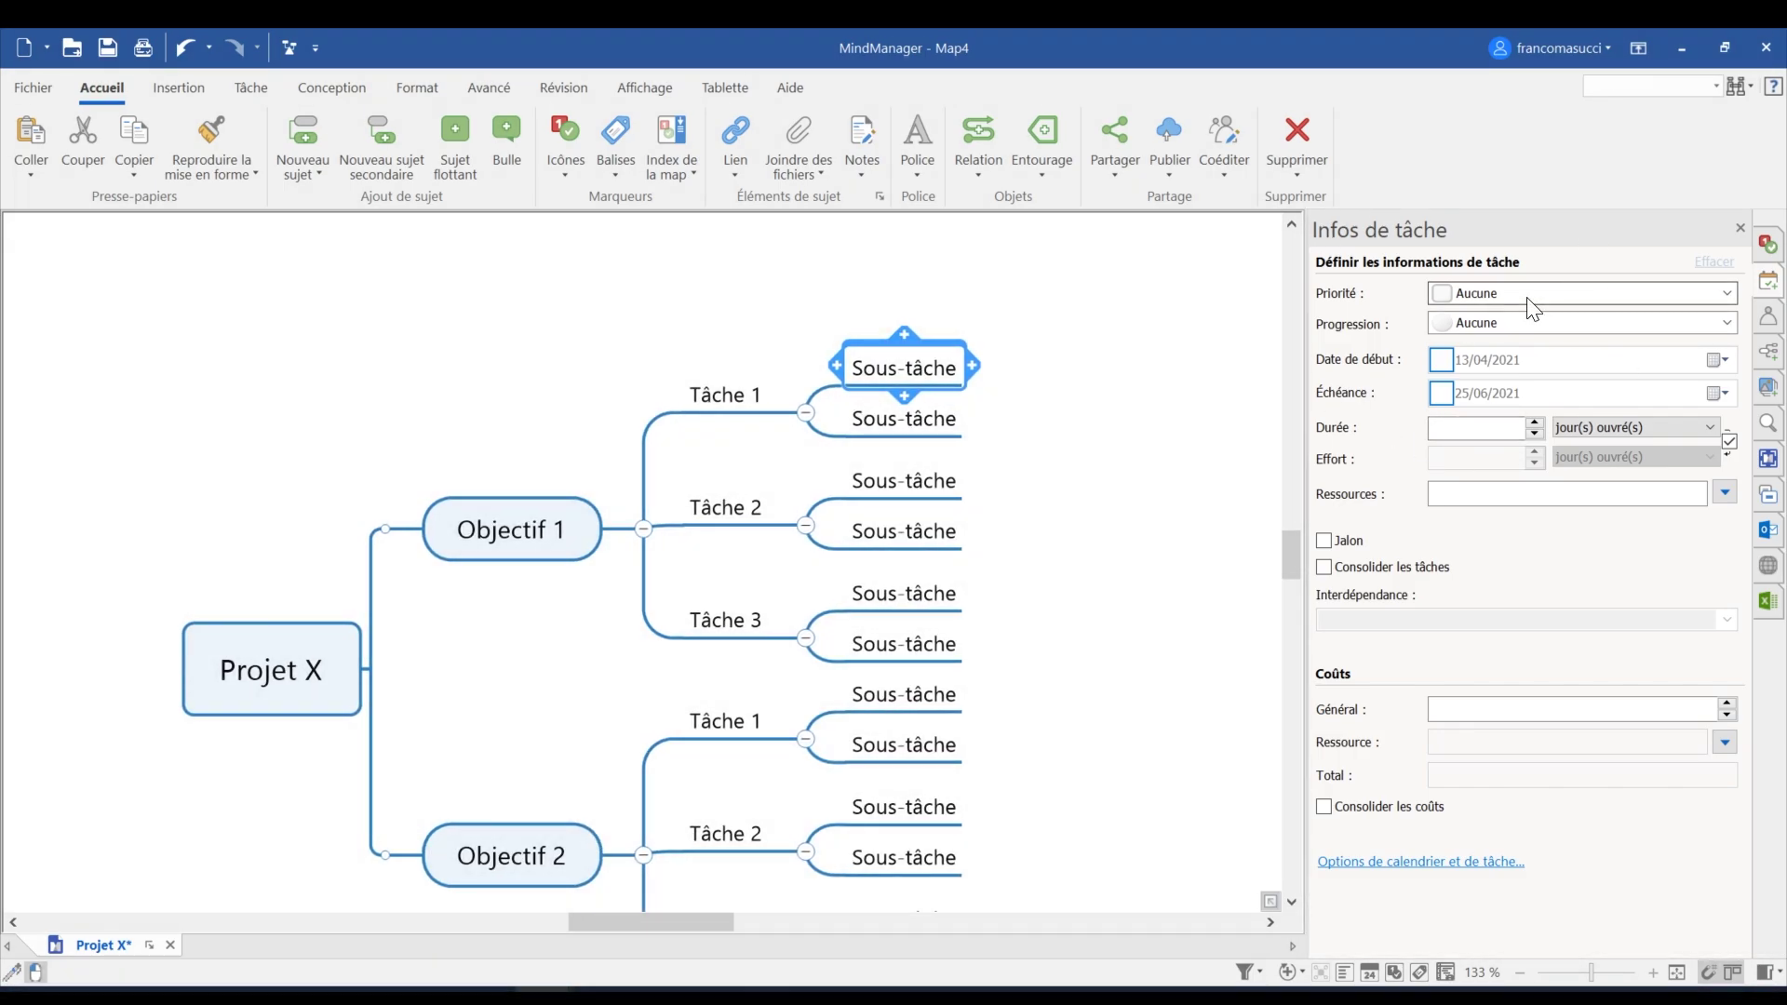
click(1528, 296)
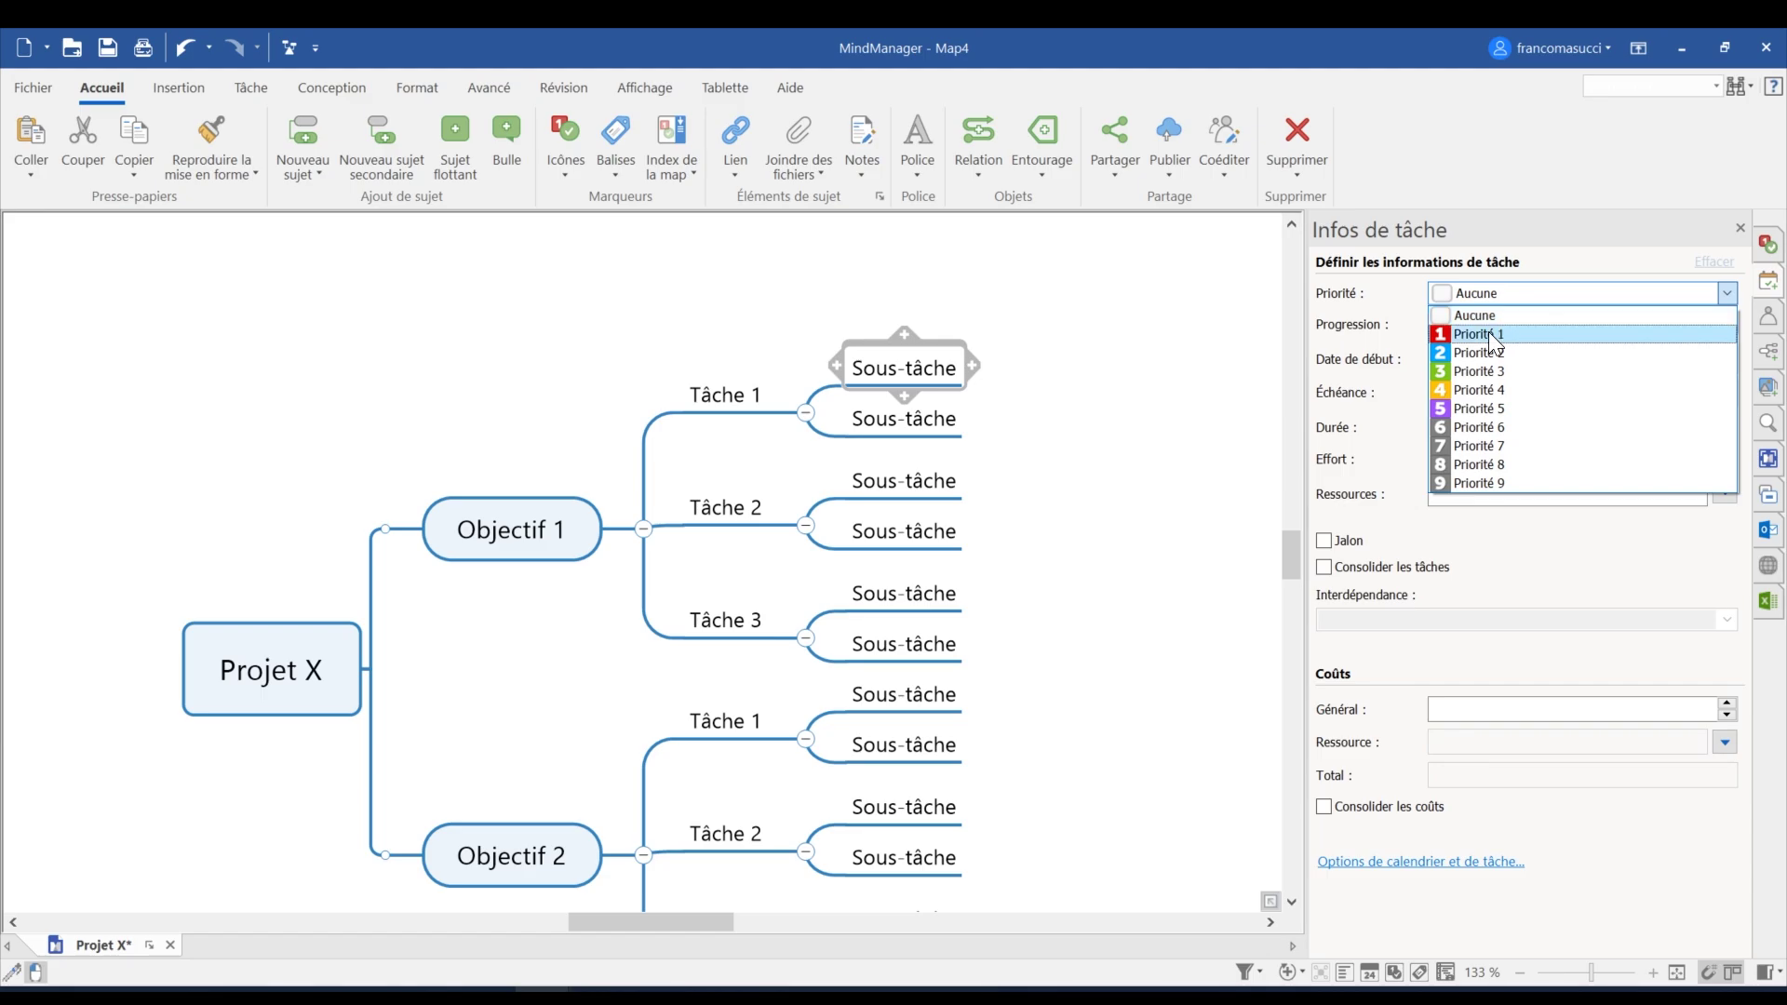
click(1489, 333)
click(1483, 325)
click(1469, 363)
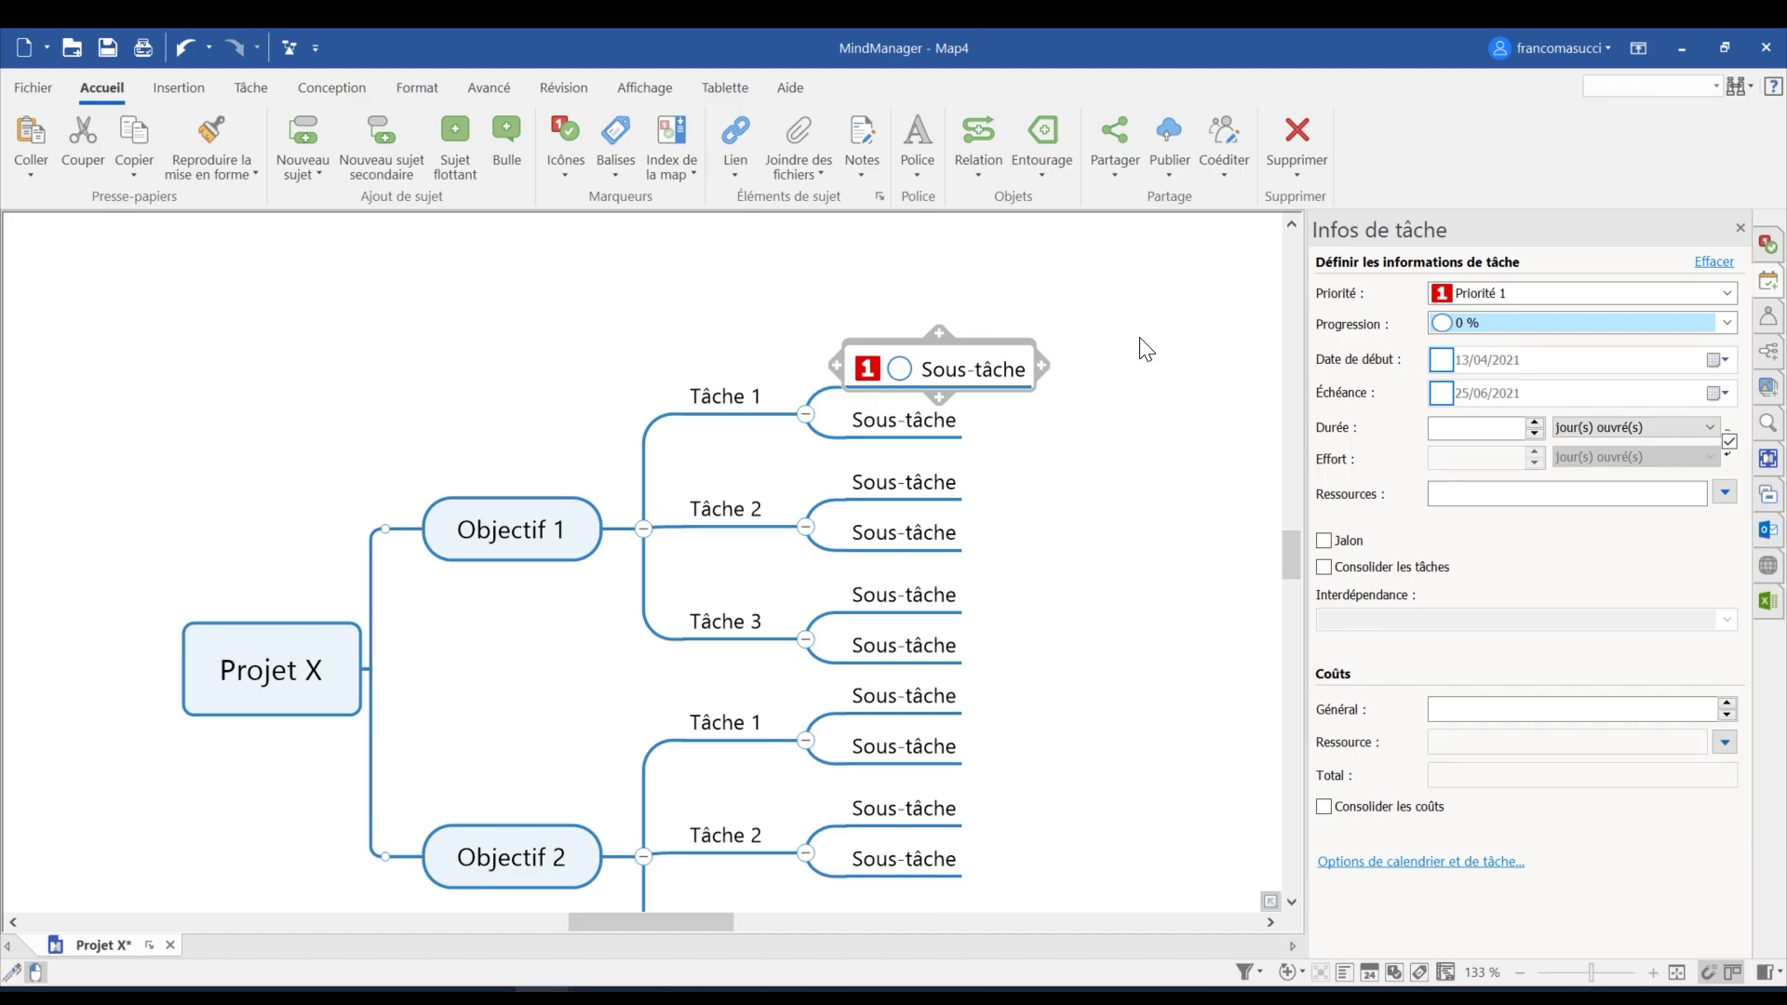
Step: Give the Priorité 1 subtask a start date of 14/04/2021 and a due date of 24/06/2021
click(1718, 359)
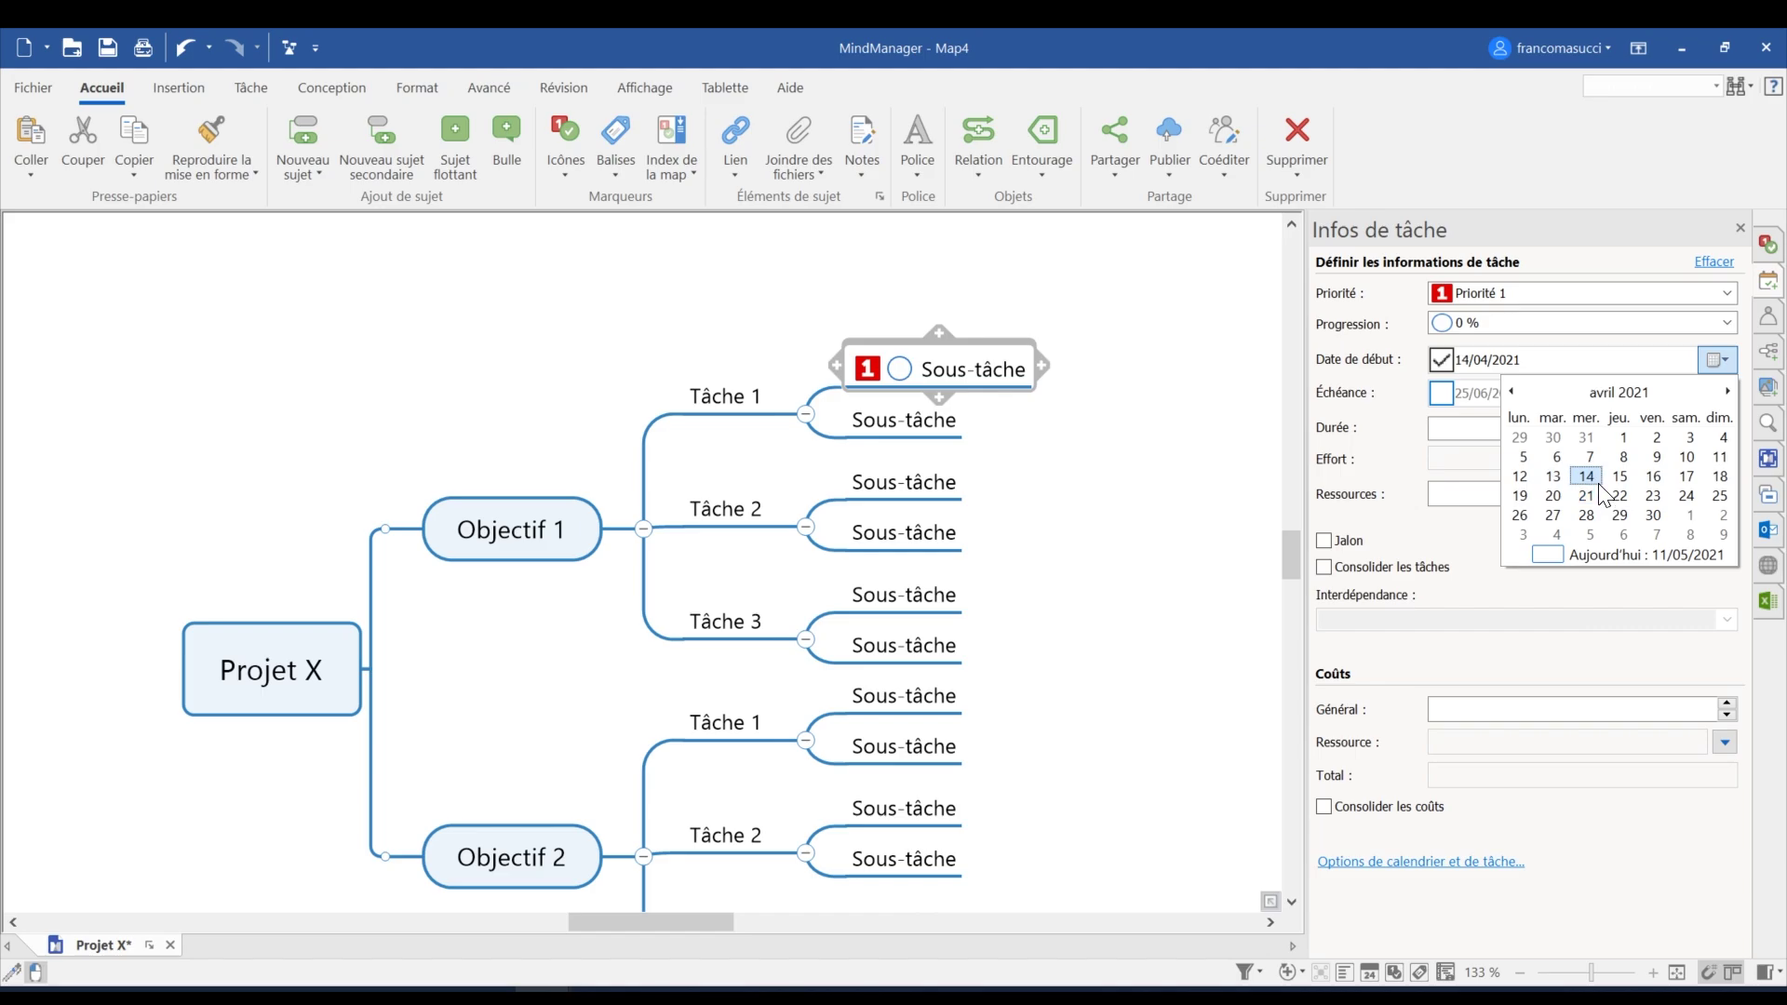
click(1587, 476)
click(1717, 393)
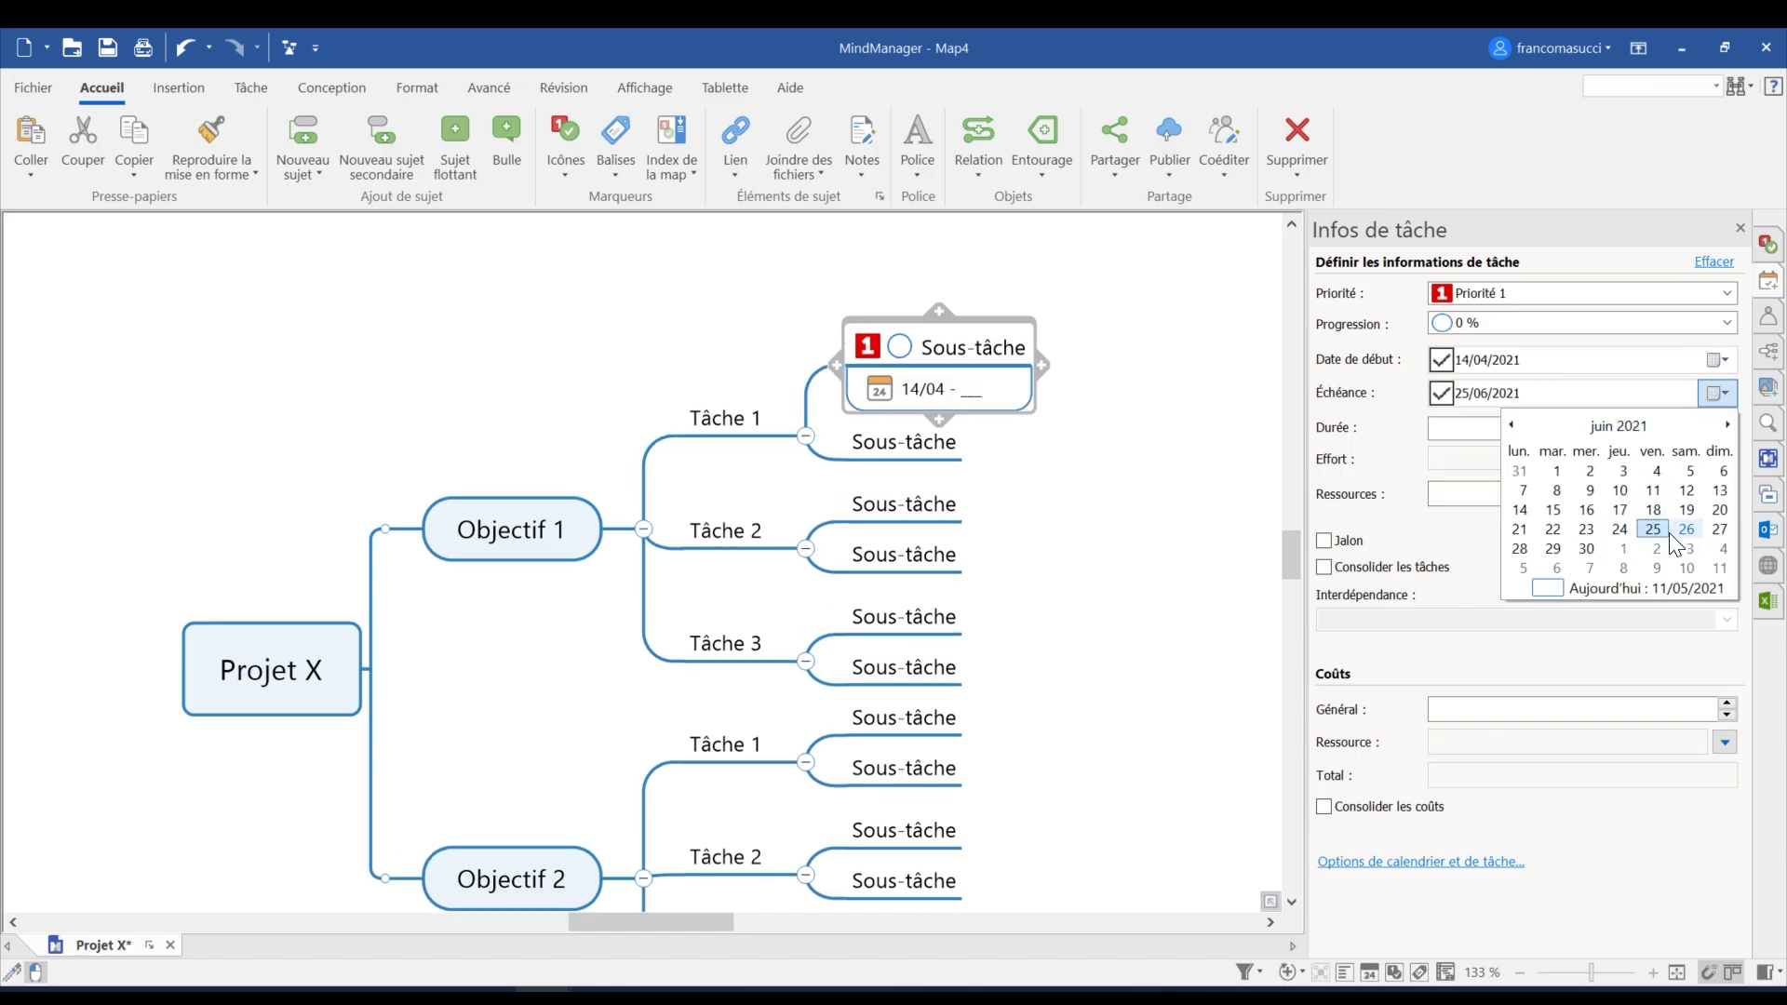
click(1620, 529)
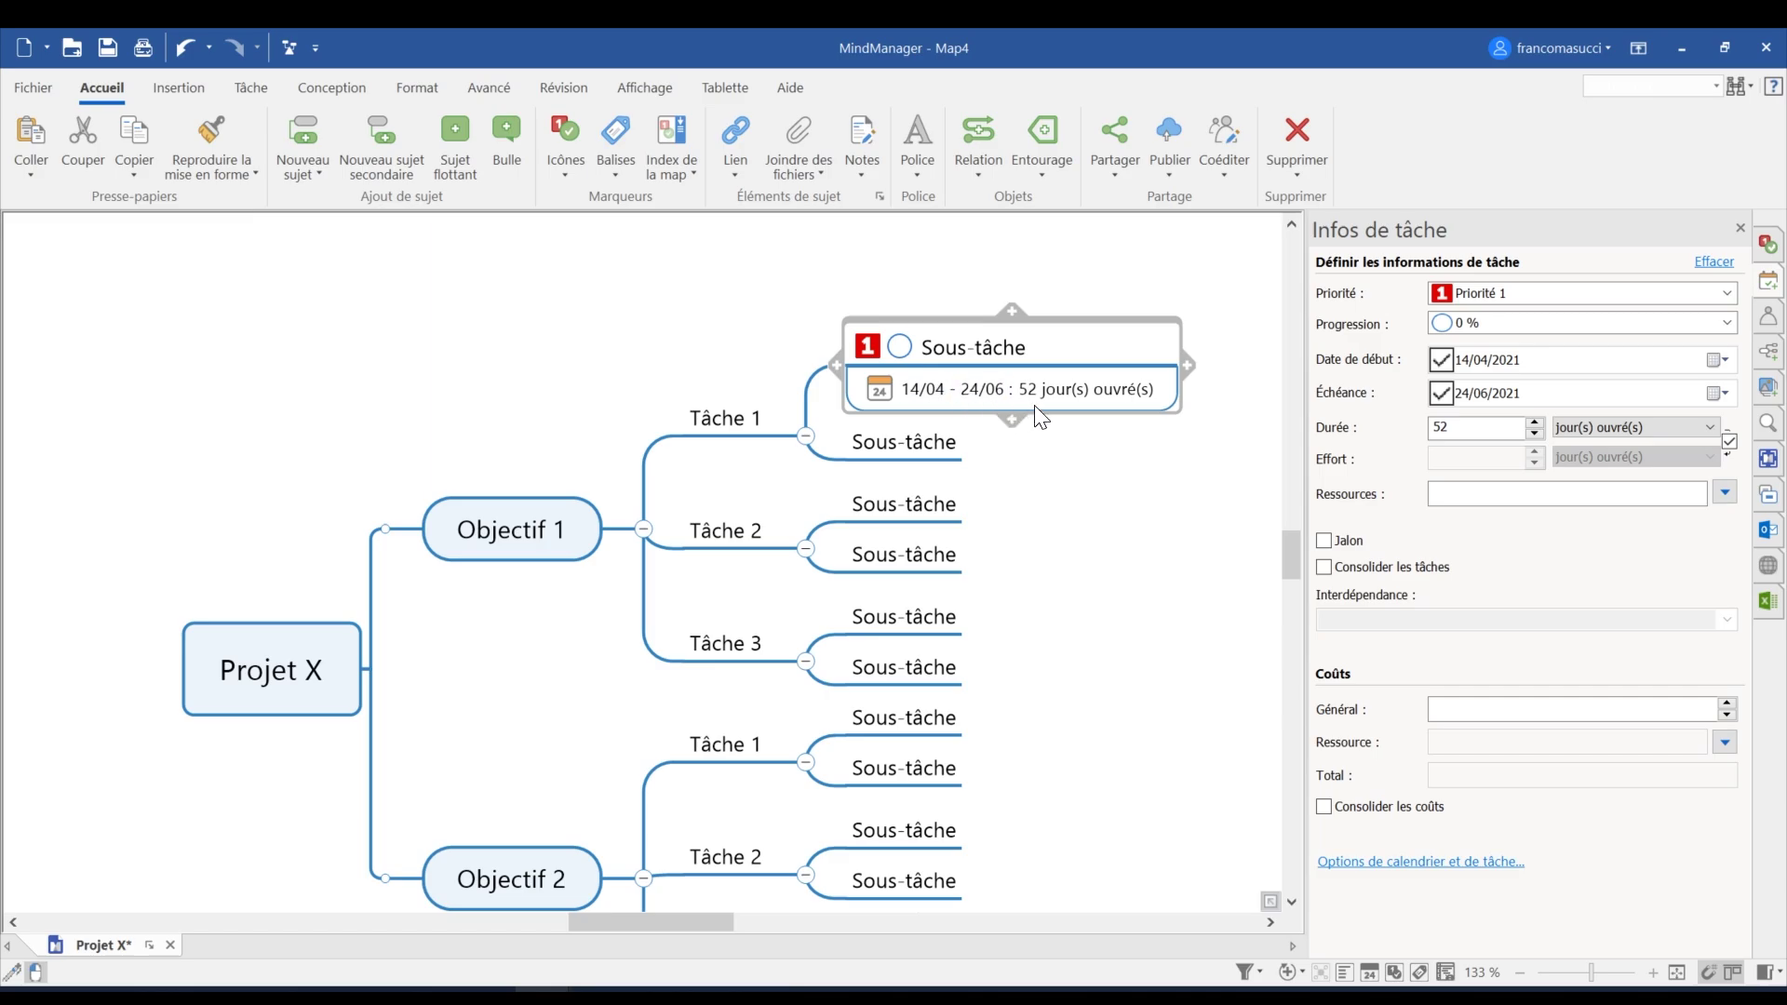
Step: Assign two resources to the Priorité 1 subtask by entering their names separated by a comma
mouse_move(1124, 396)
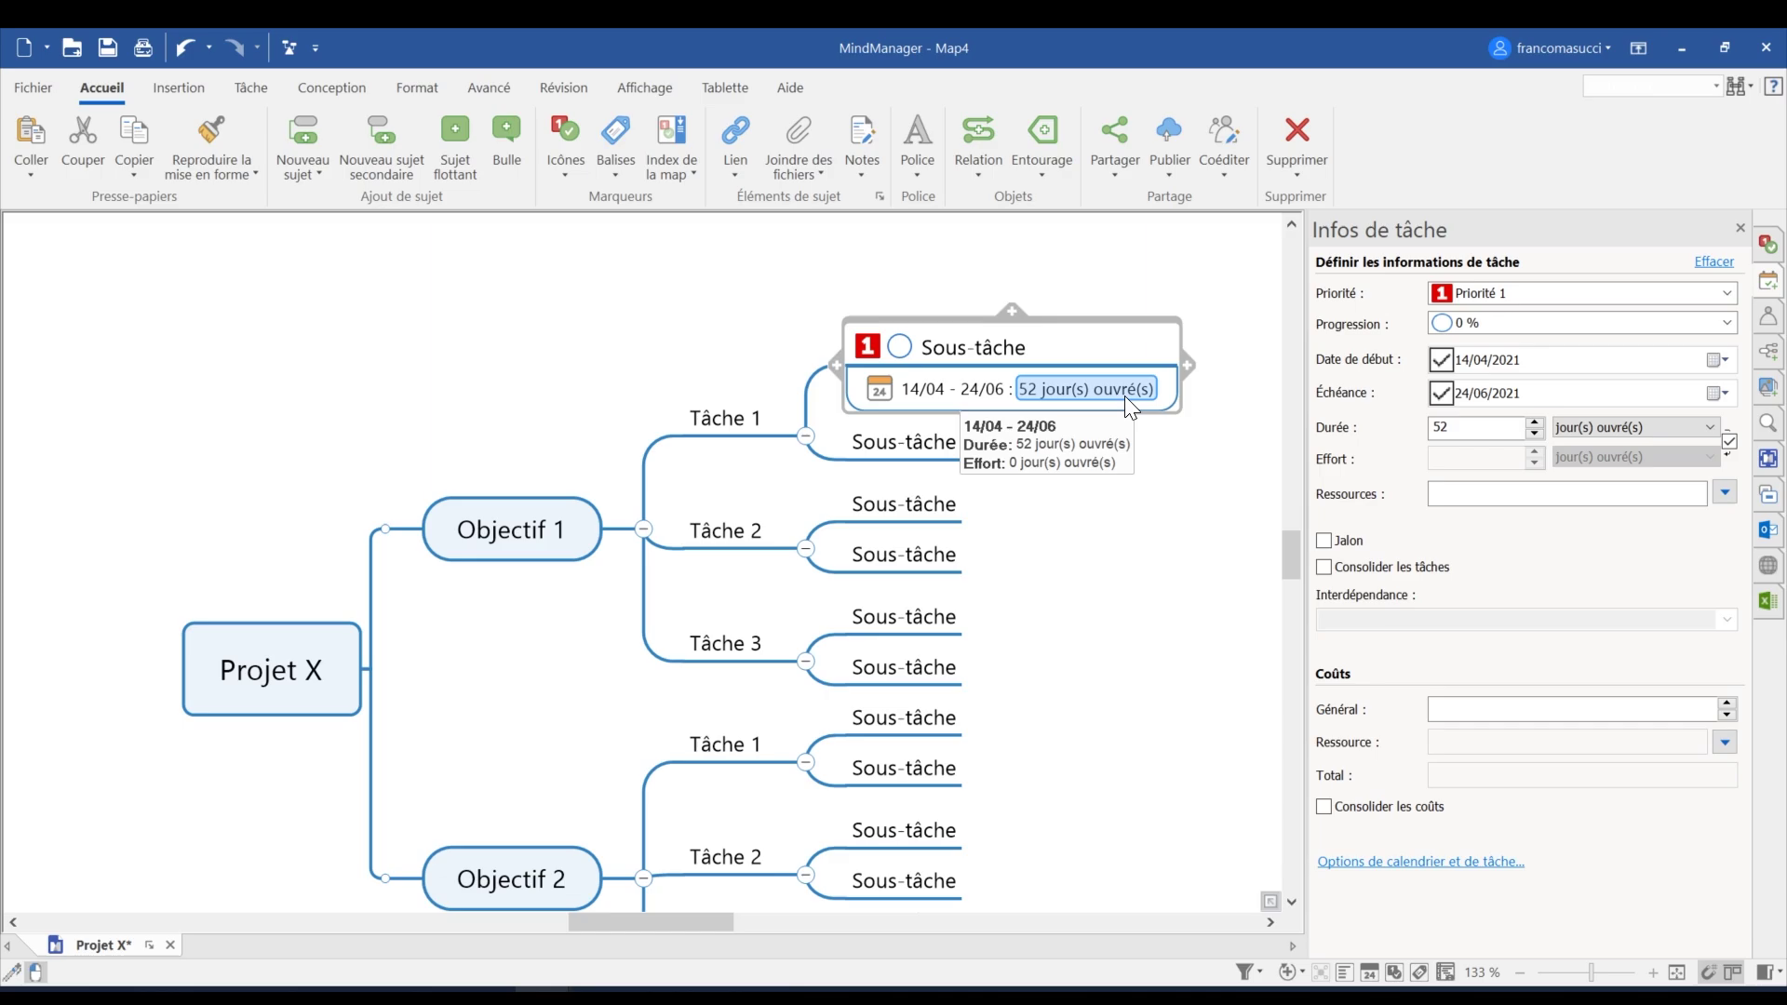
click(1125, 395)
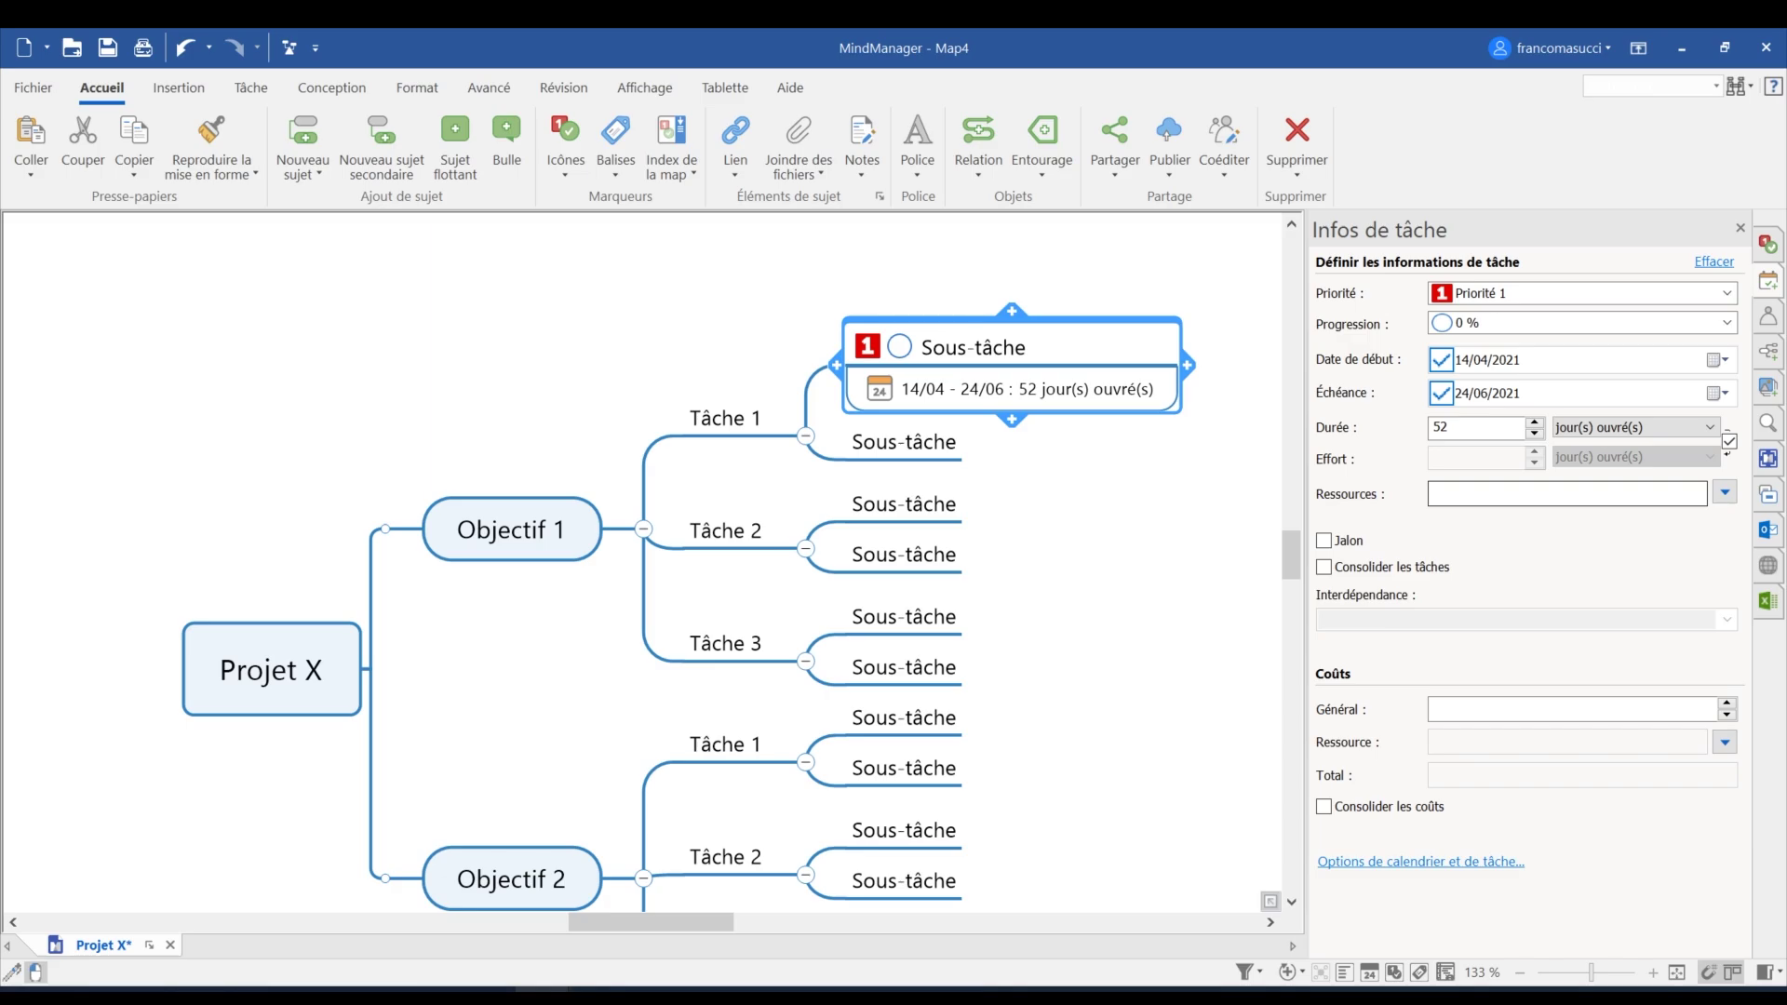
click(1583, 495)
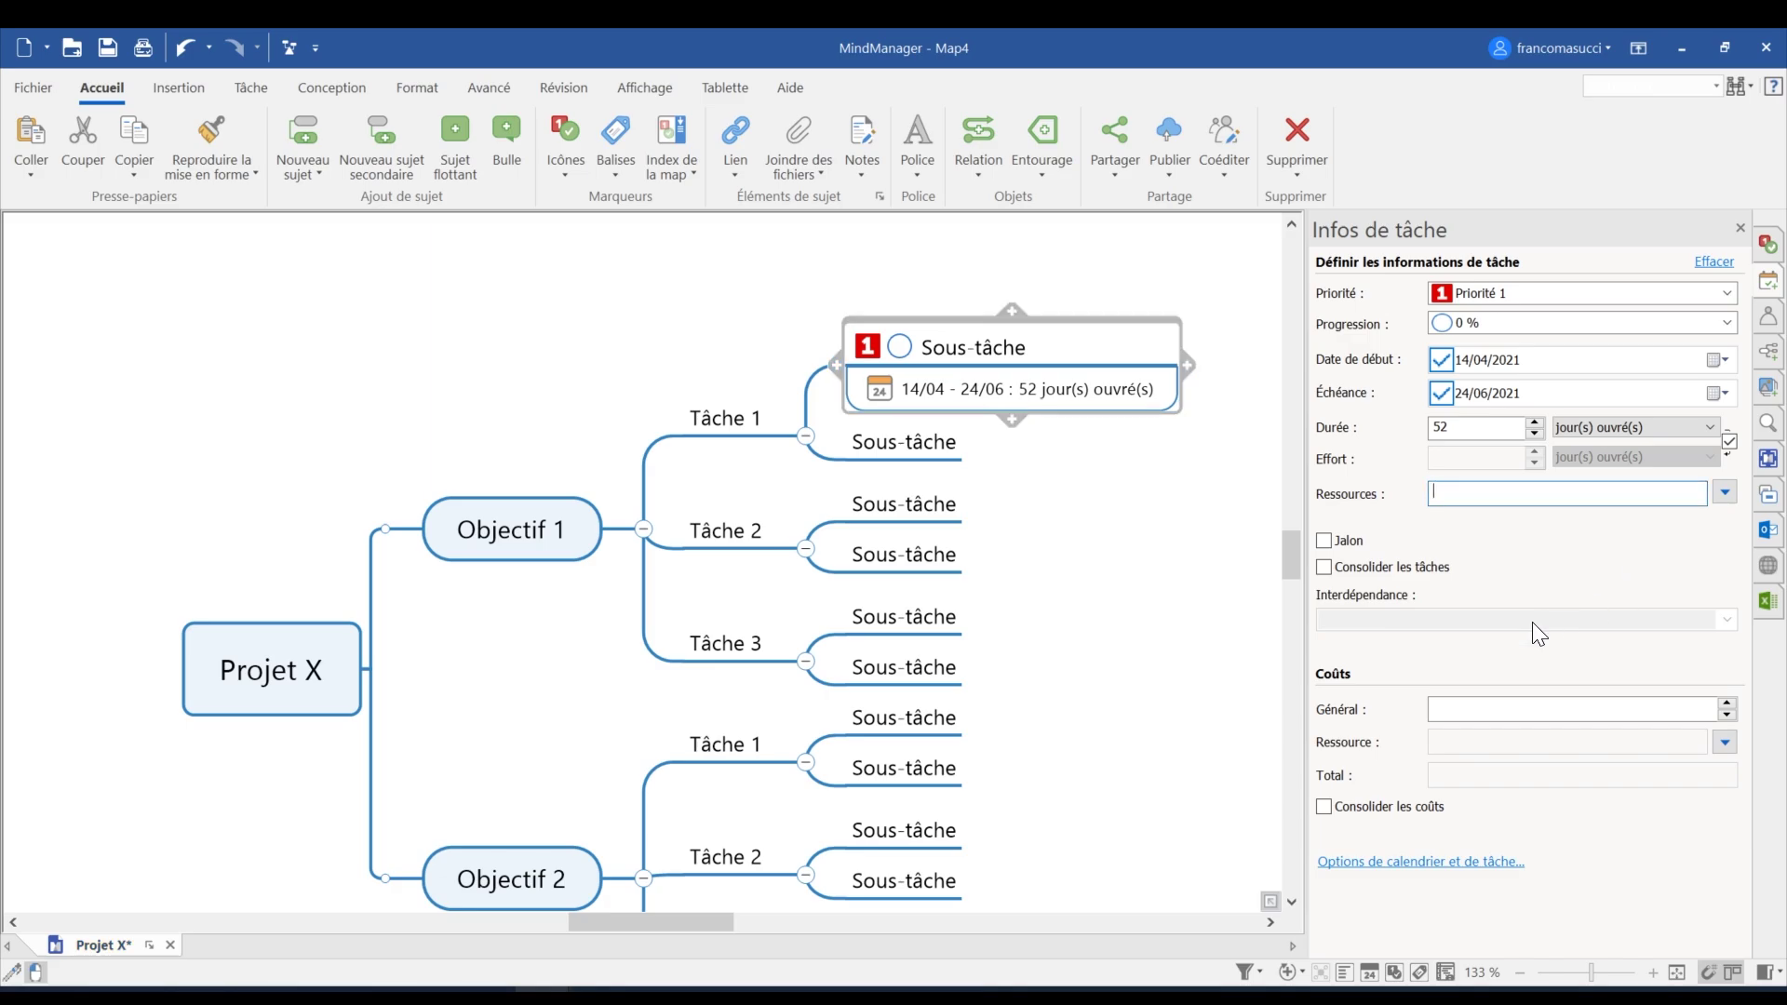
text(Franco, Carolina)
key(Return)
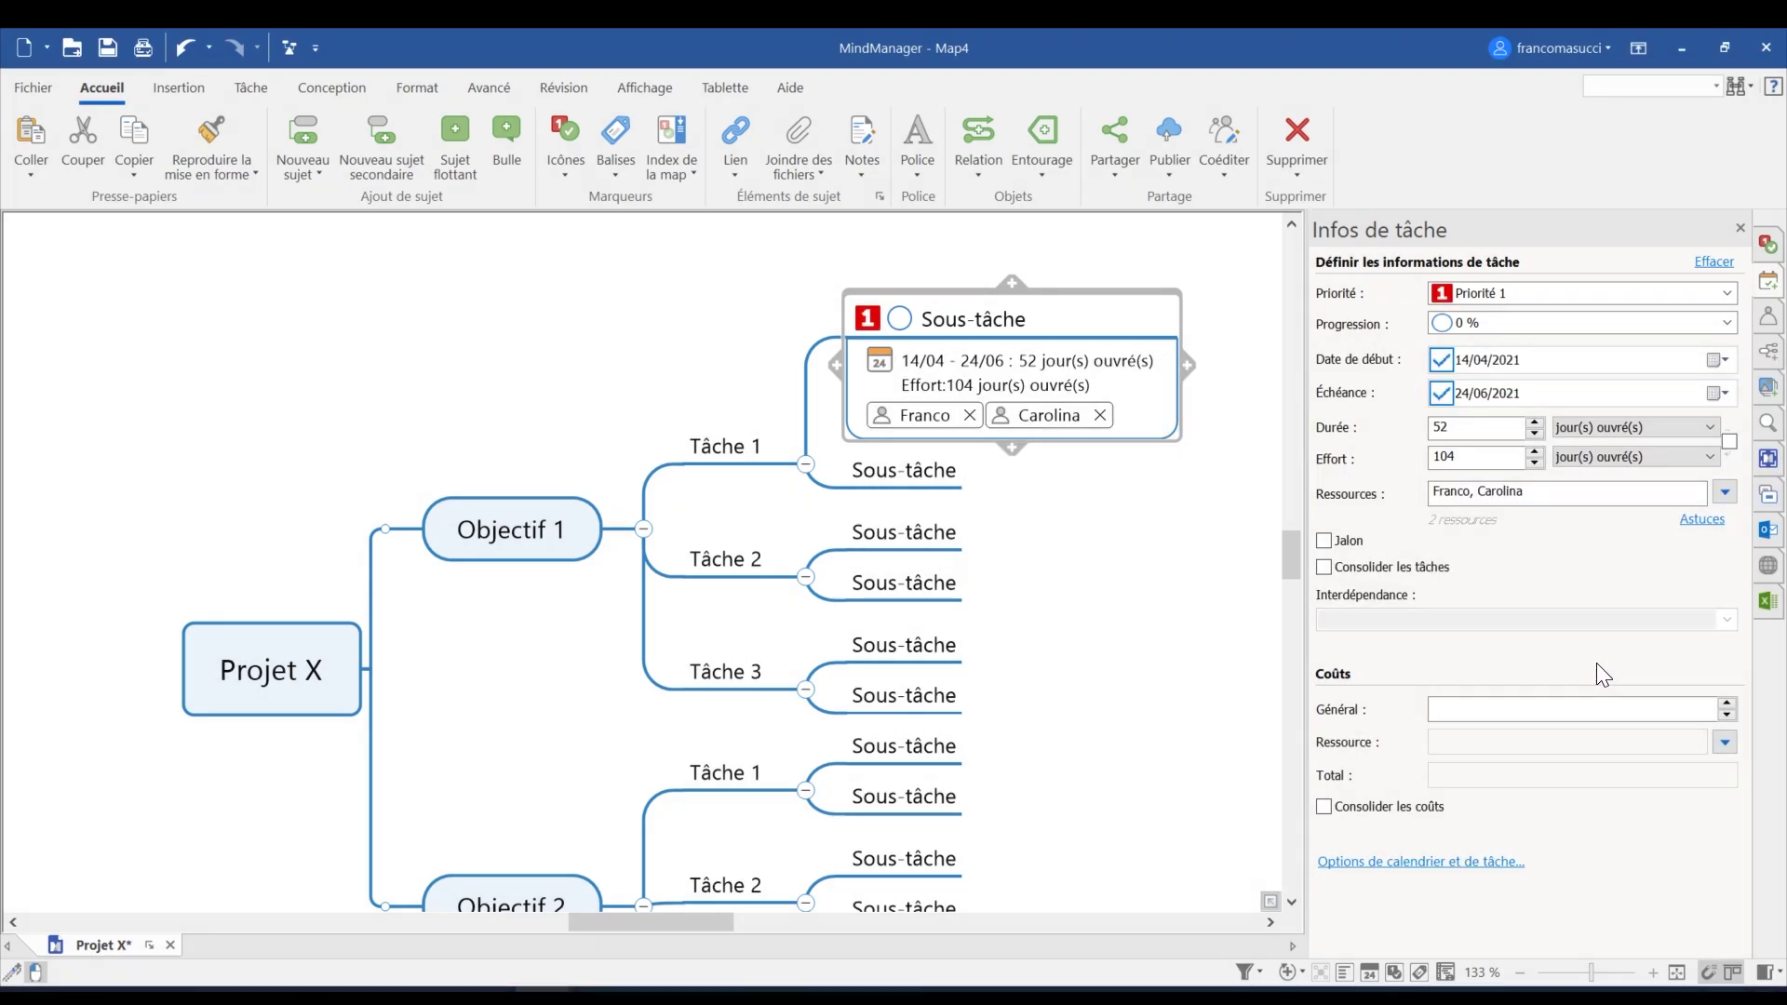
Step: Set the effort of the Priorité 1 subtask to 10 heure(s)
drag(1463, 457, 1366, 453)
text(10)
click(1610, 465)
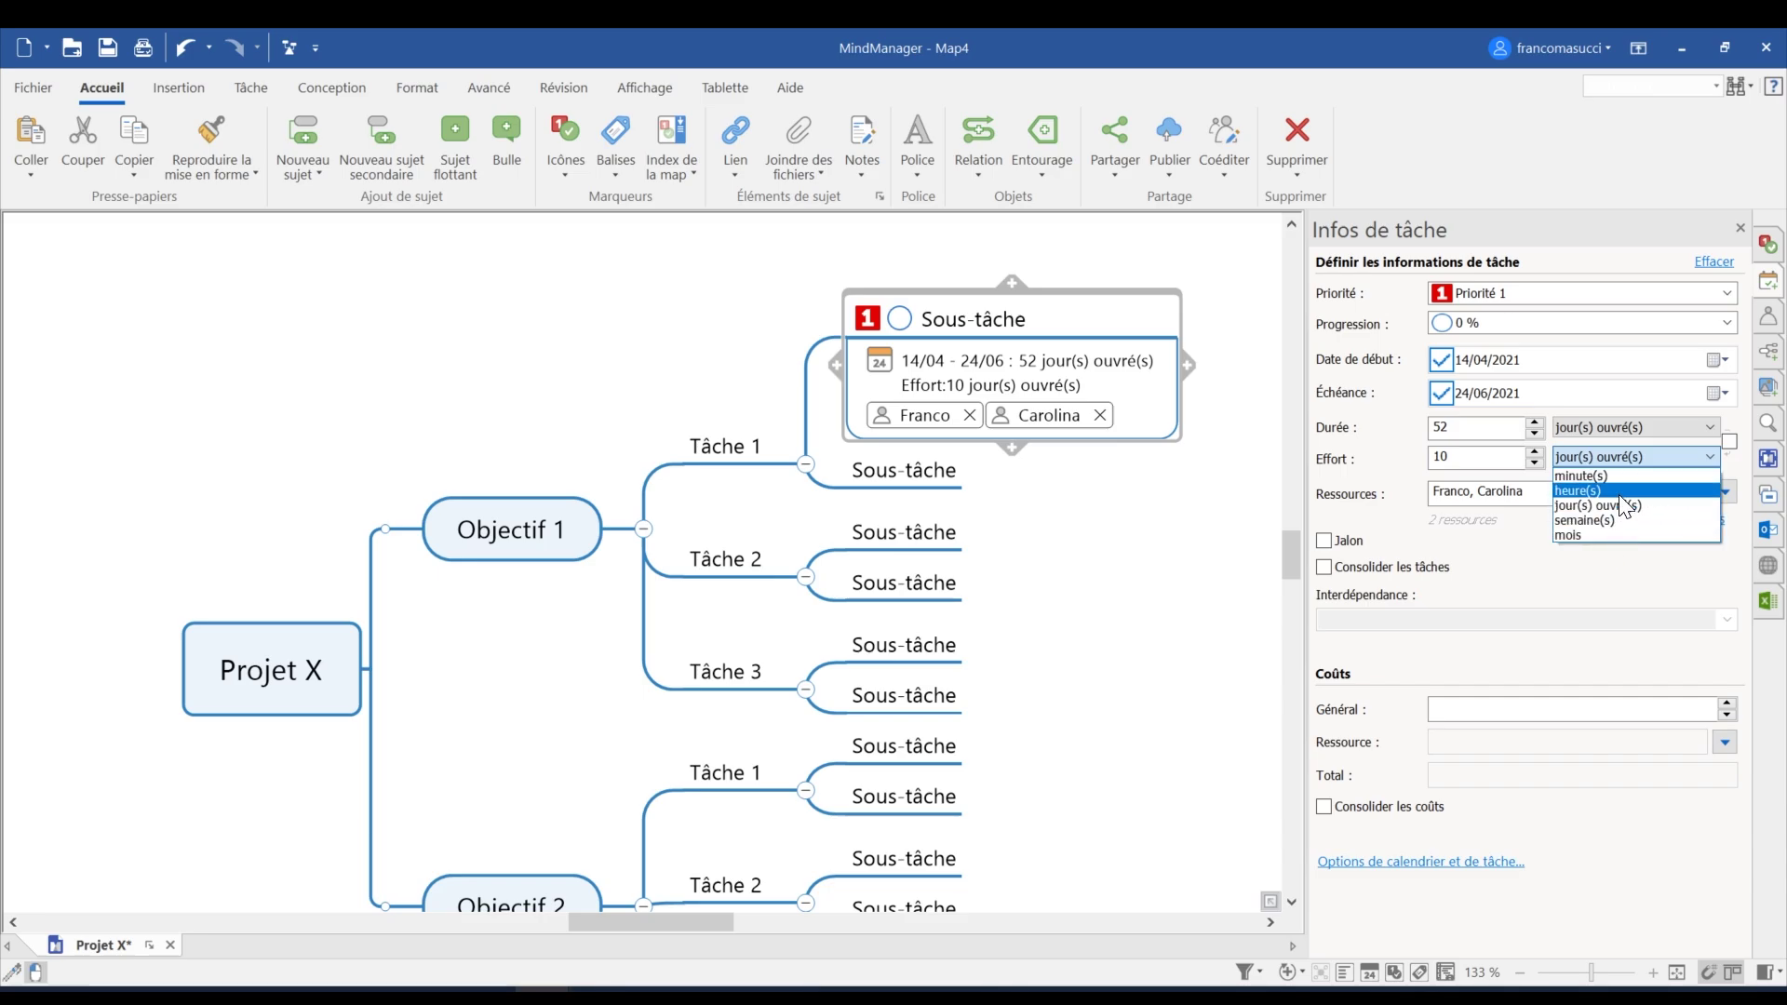
click(1620, 495)
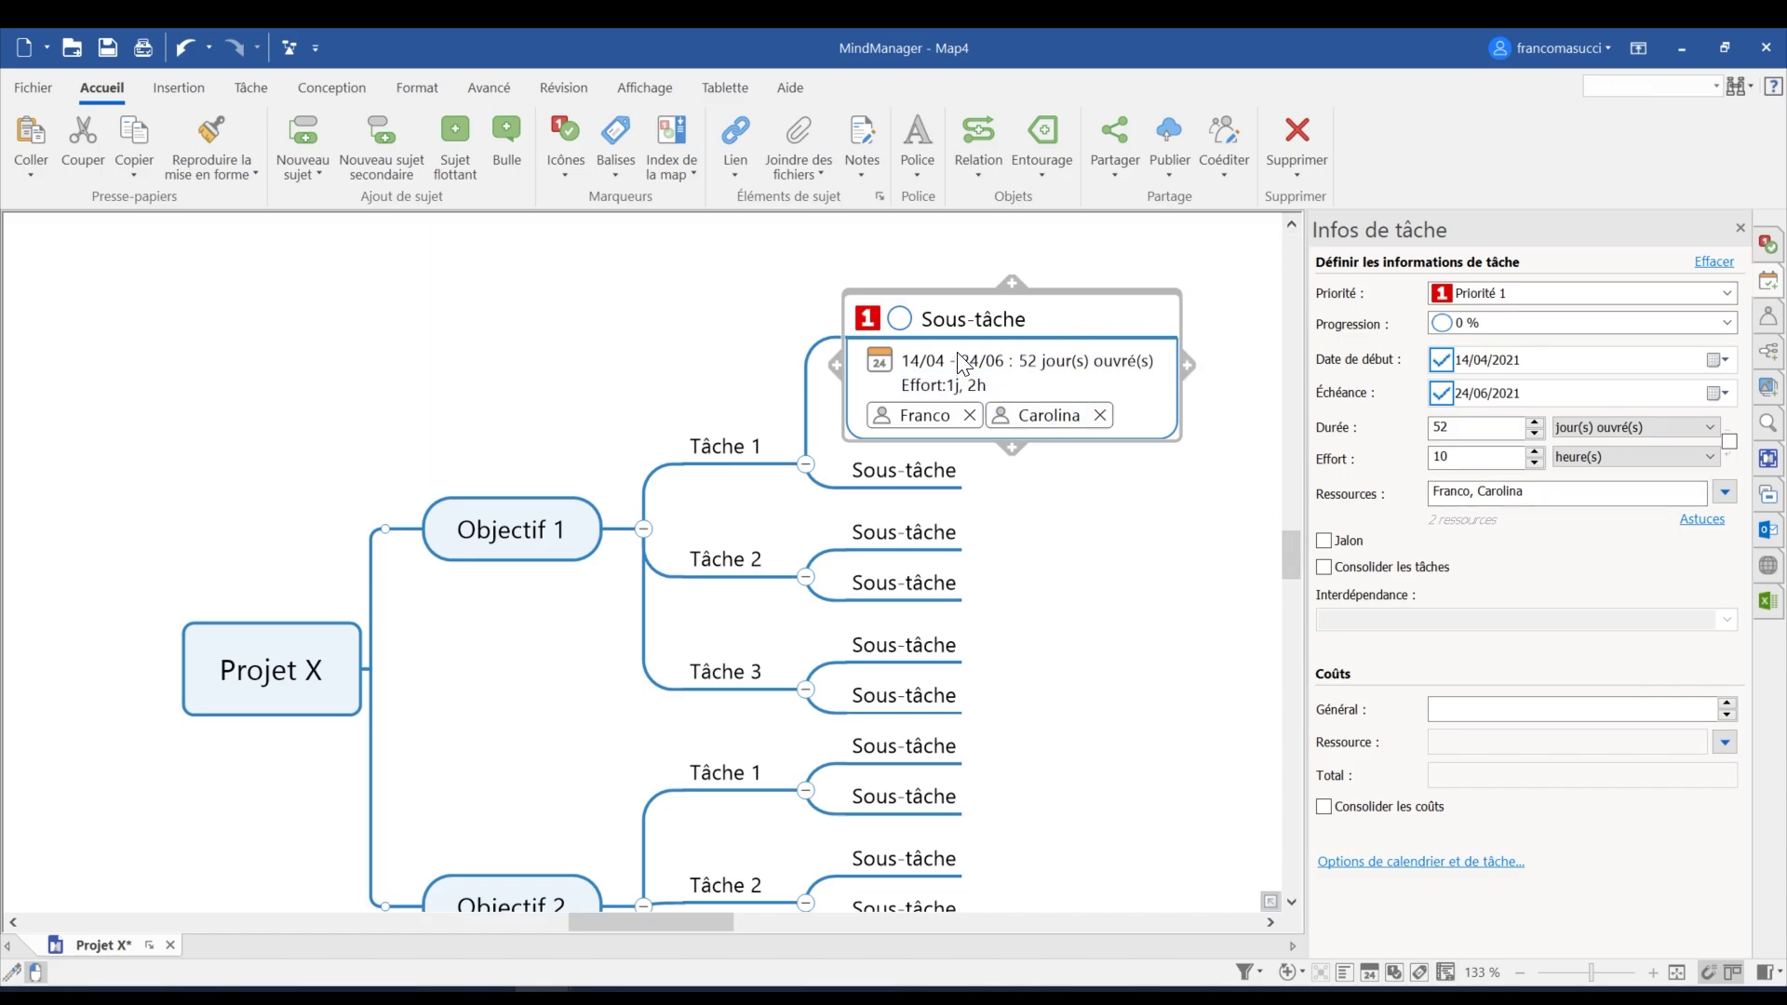
Step: Change the subtask's dates directly on the map to 15/04 and 22/06, and remove its second resource
click(935, 360)
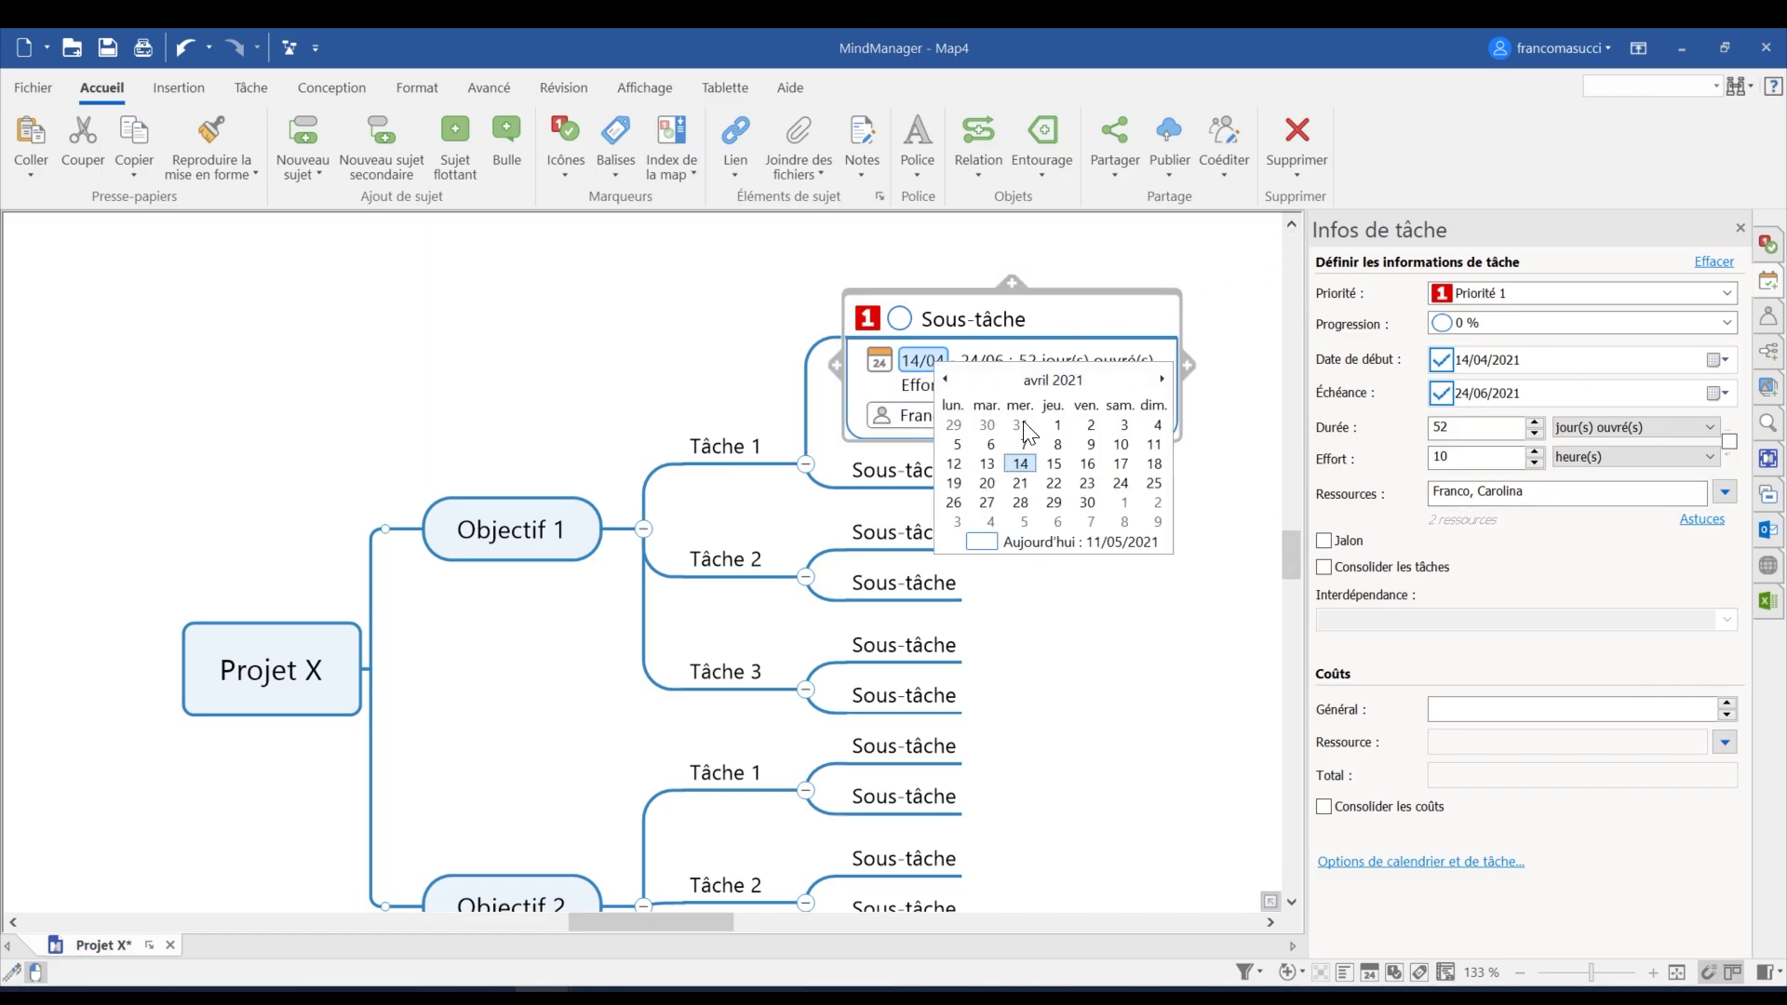
click(1058, 464)
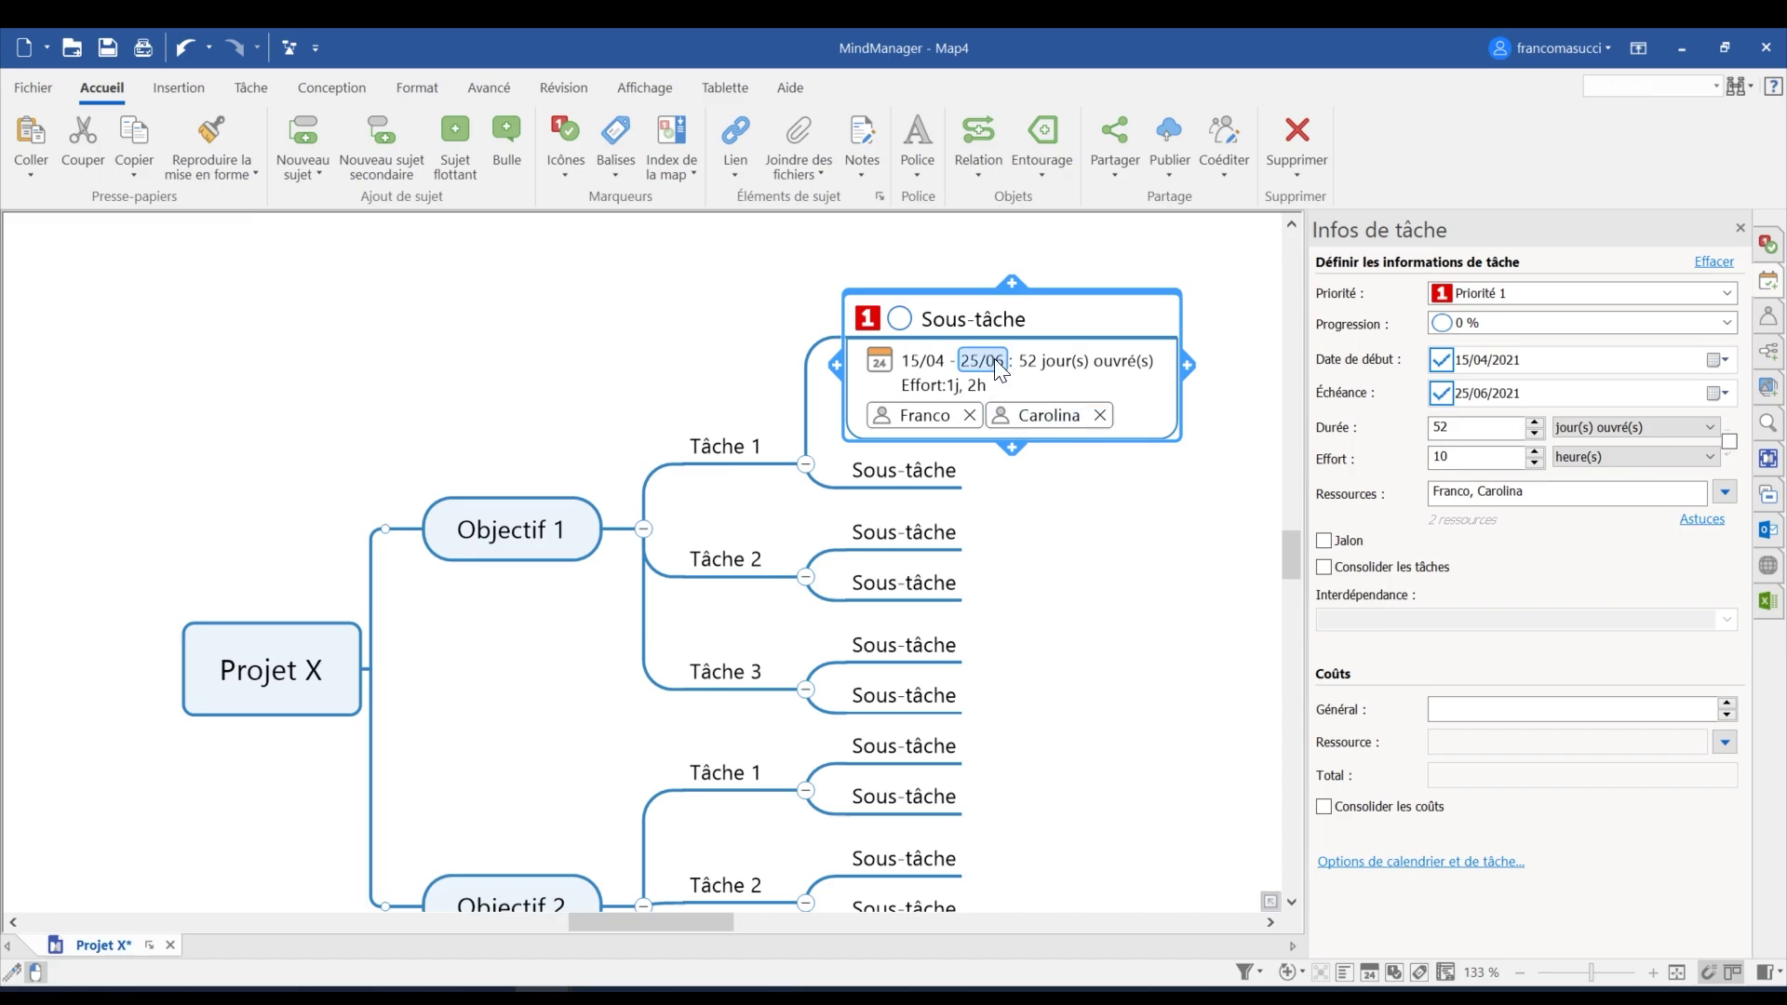
click(992, 359)
click(1045, 477)
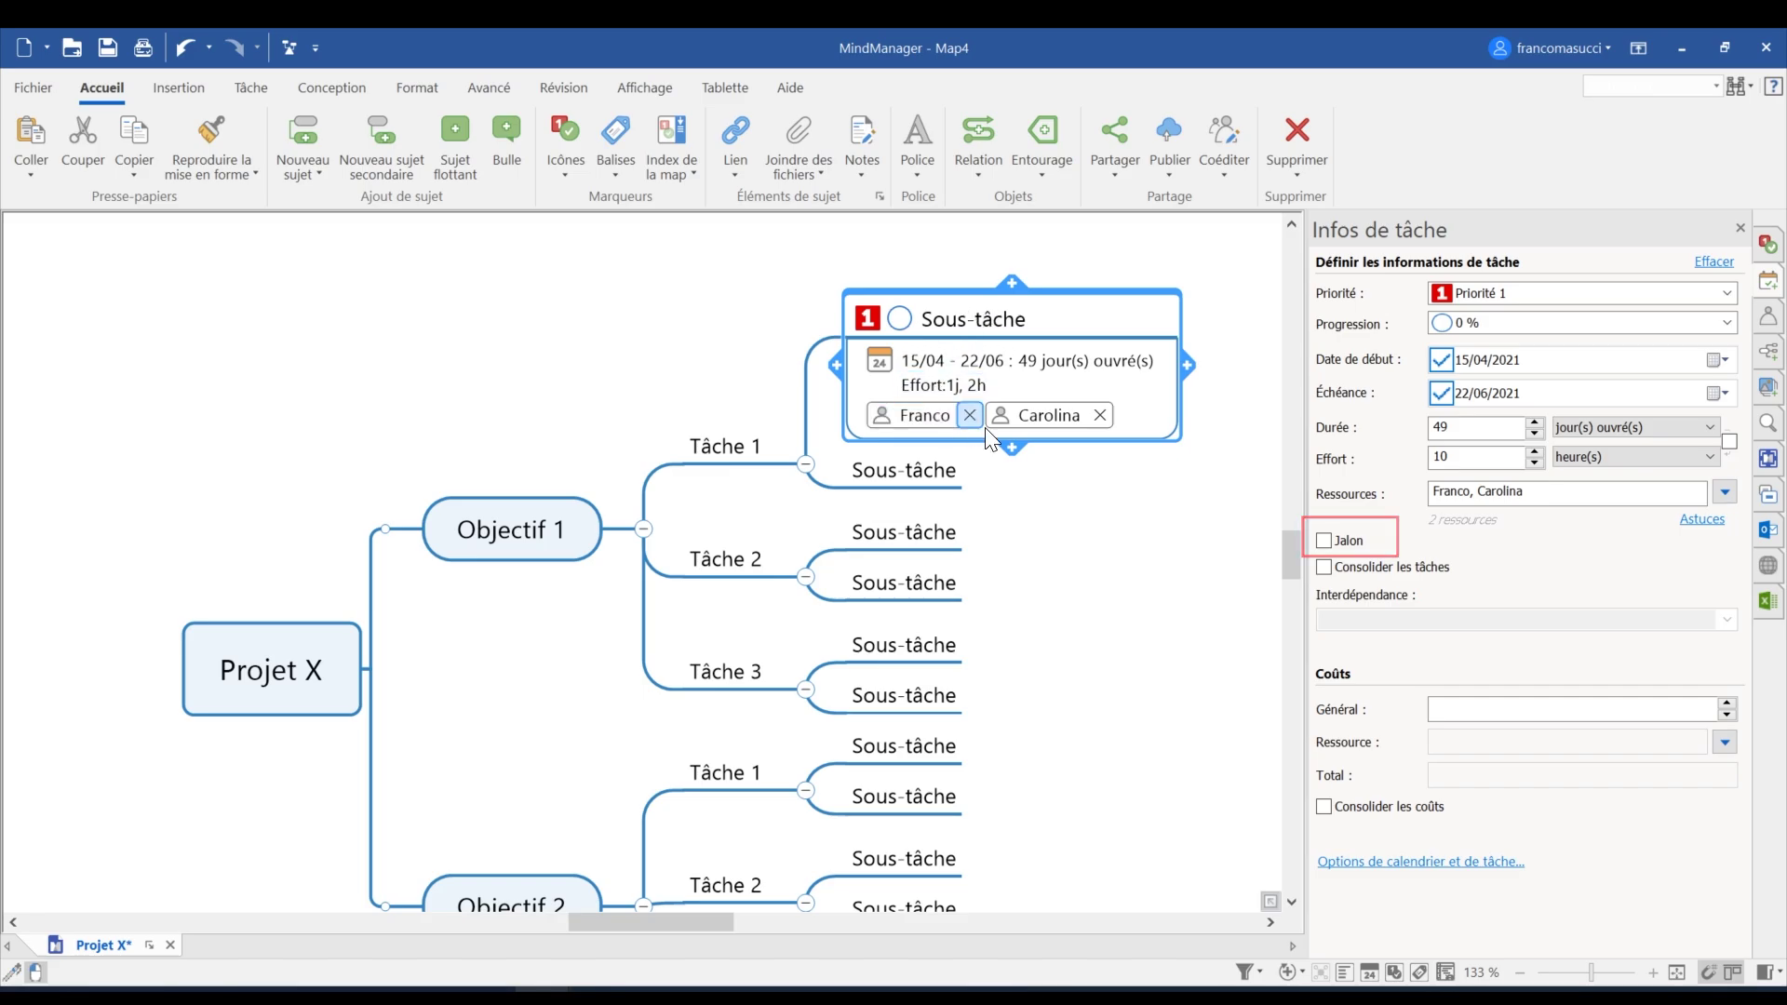
click(1102, 415)
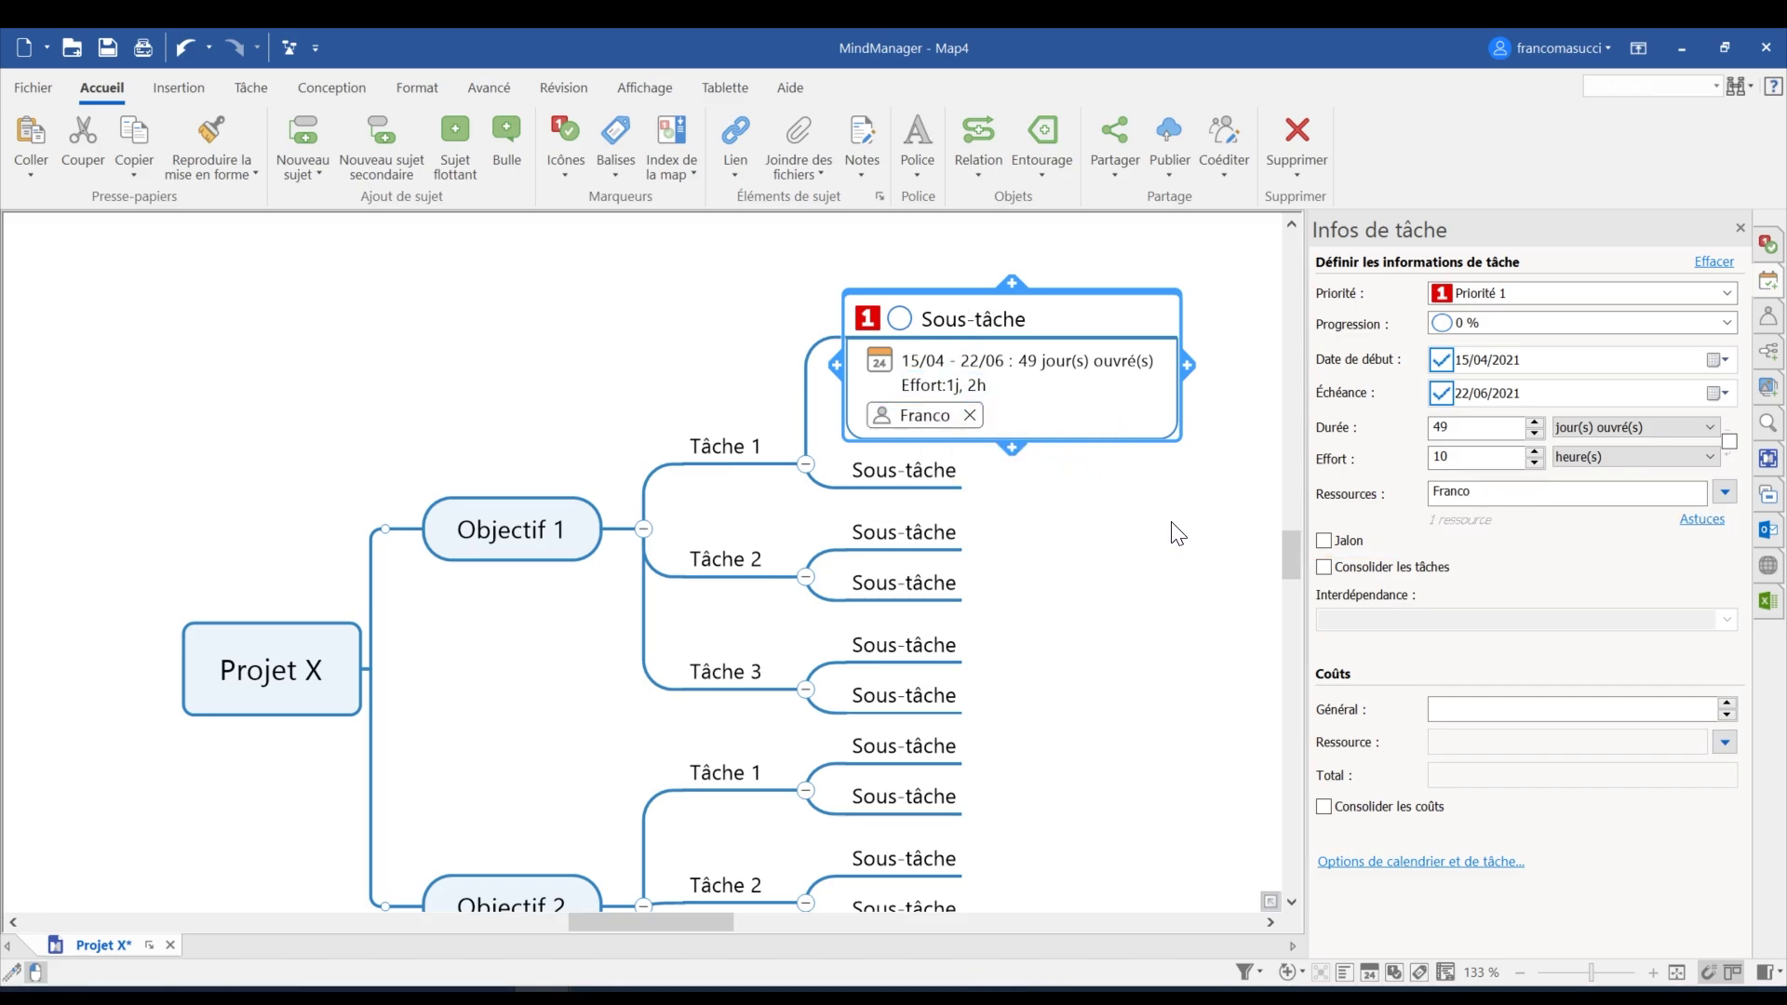
Step: Set the second subtask of Tâche 1 to Priorité 2 with 10 % progress
click(915, 473)
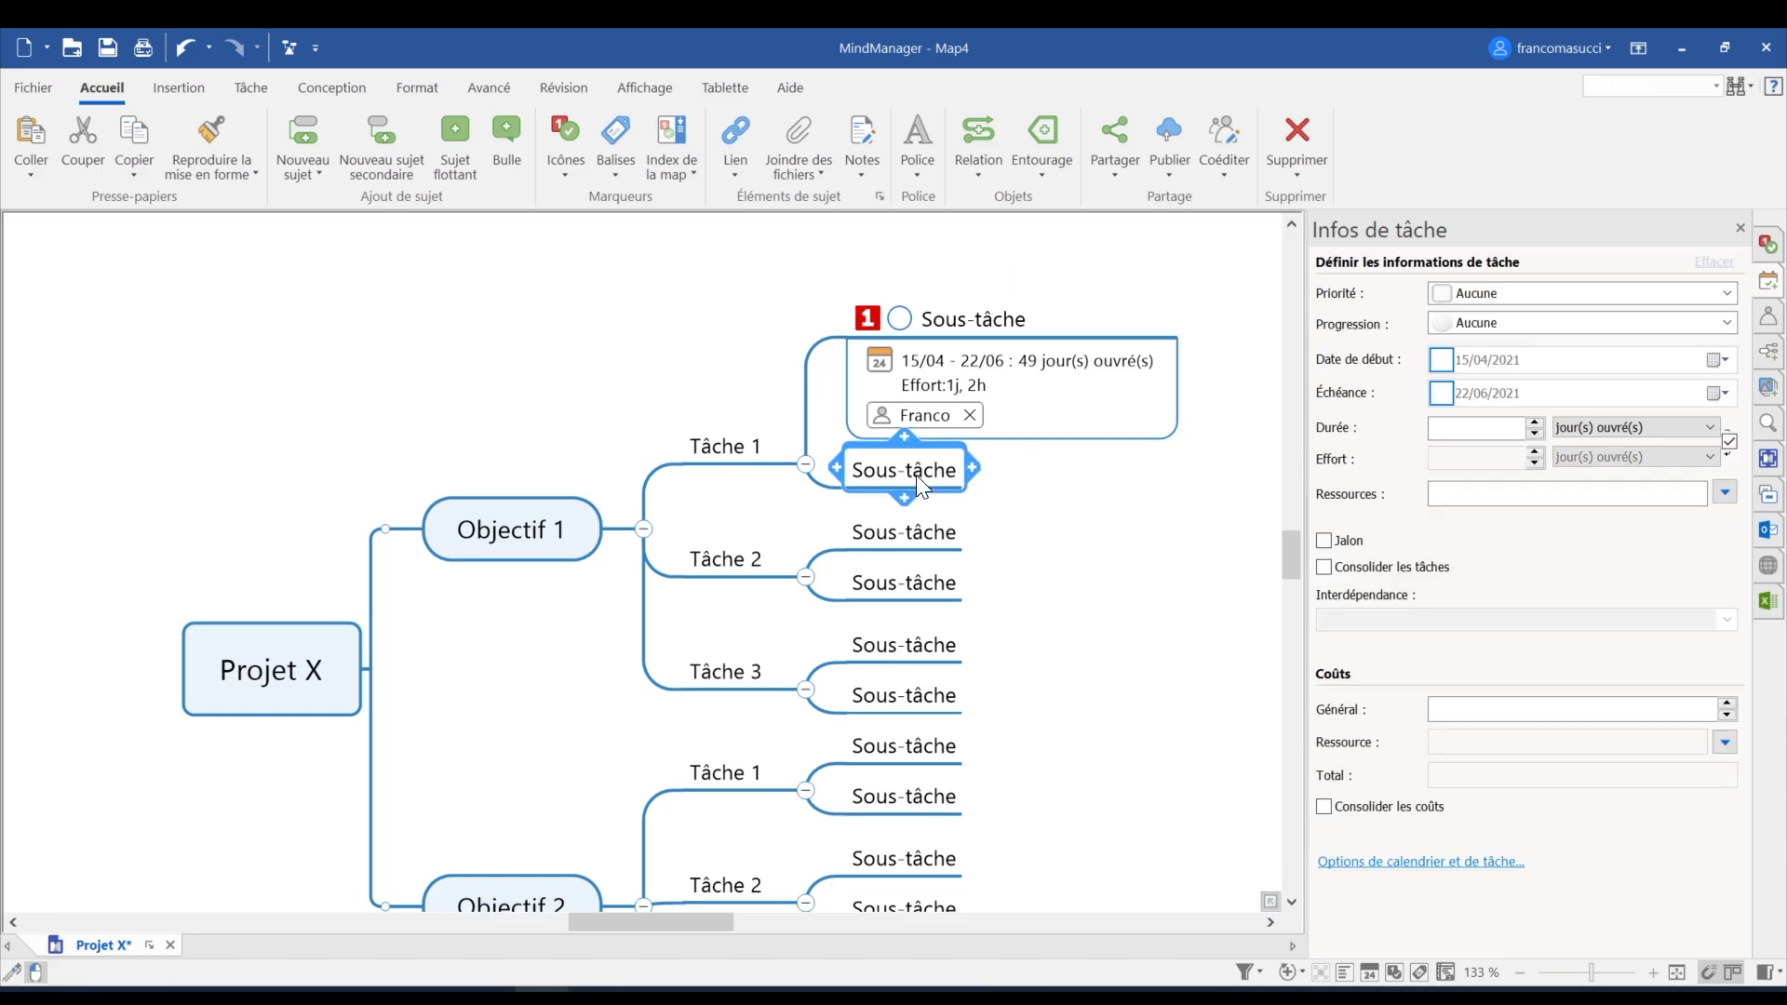
click(1506, 290)
click(1499, 343)
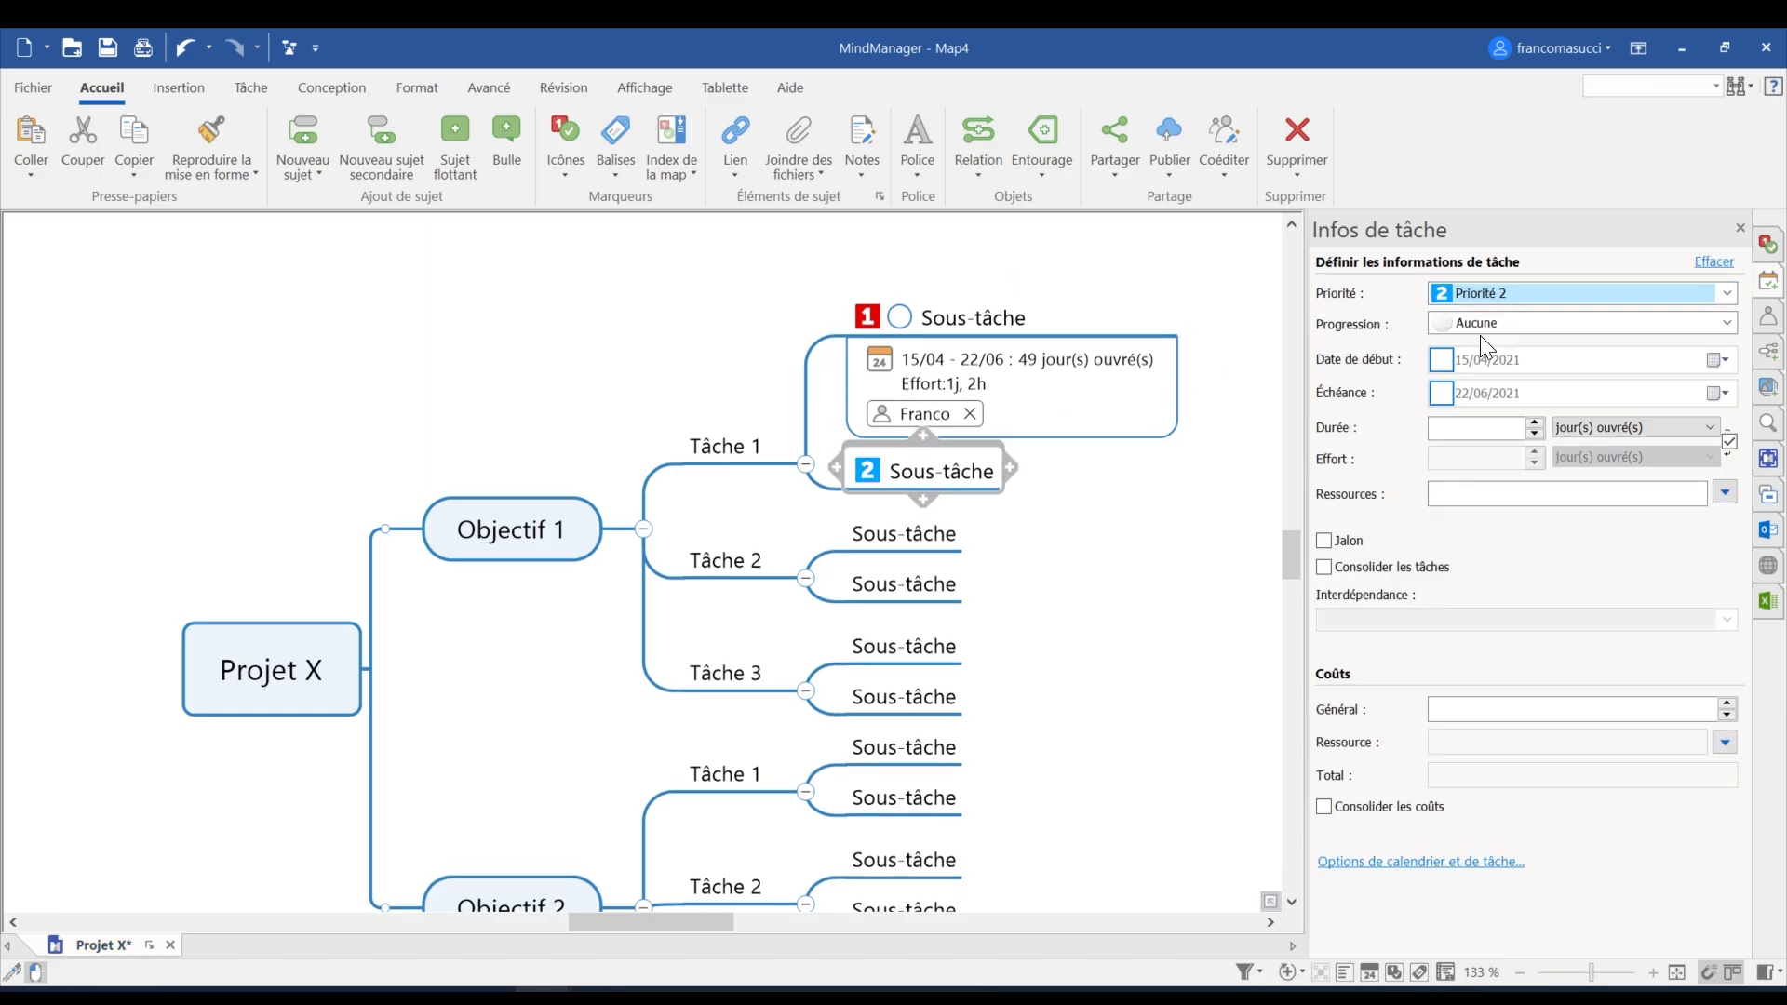
click(1477, 323)
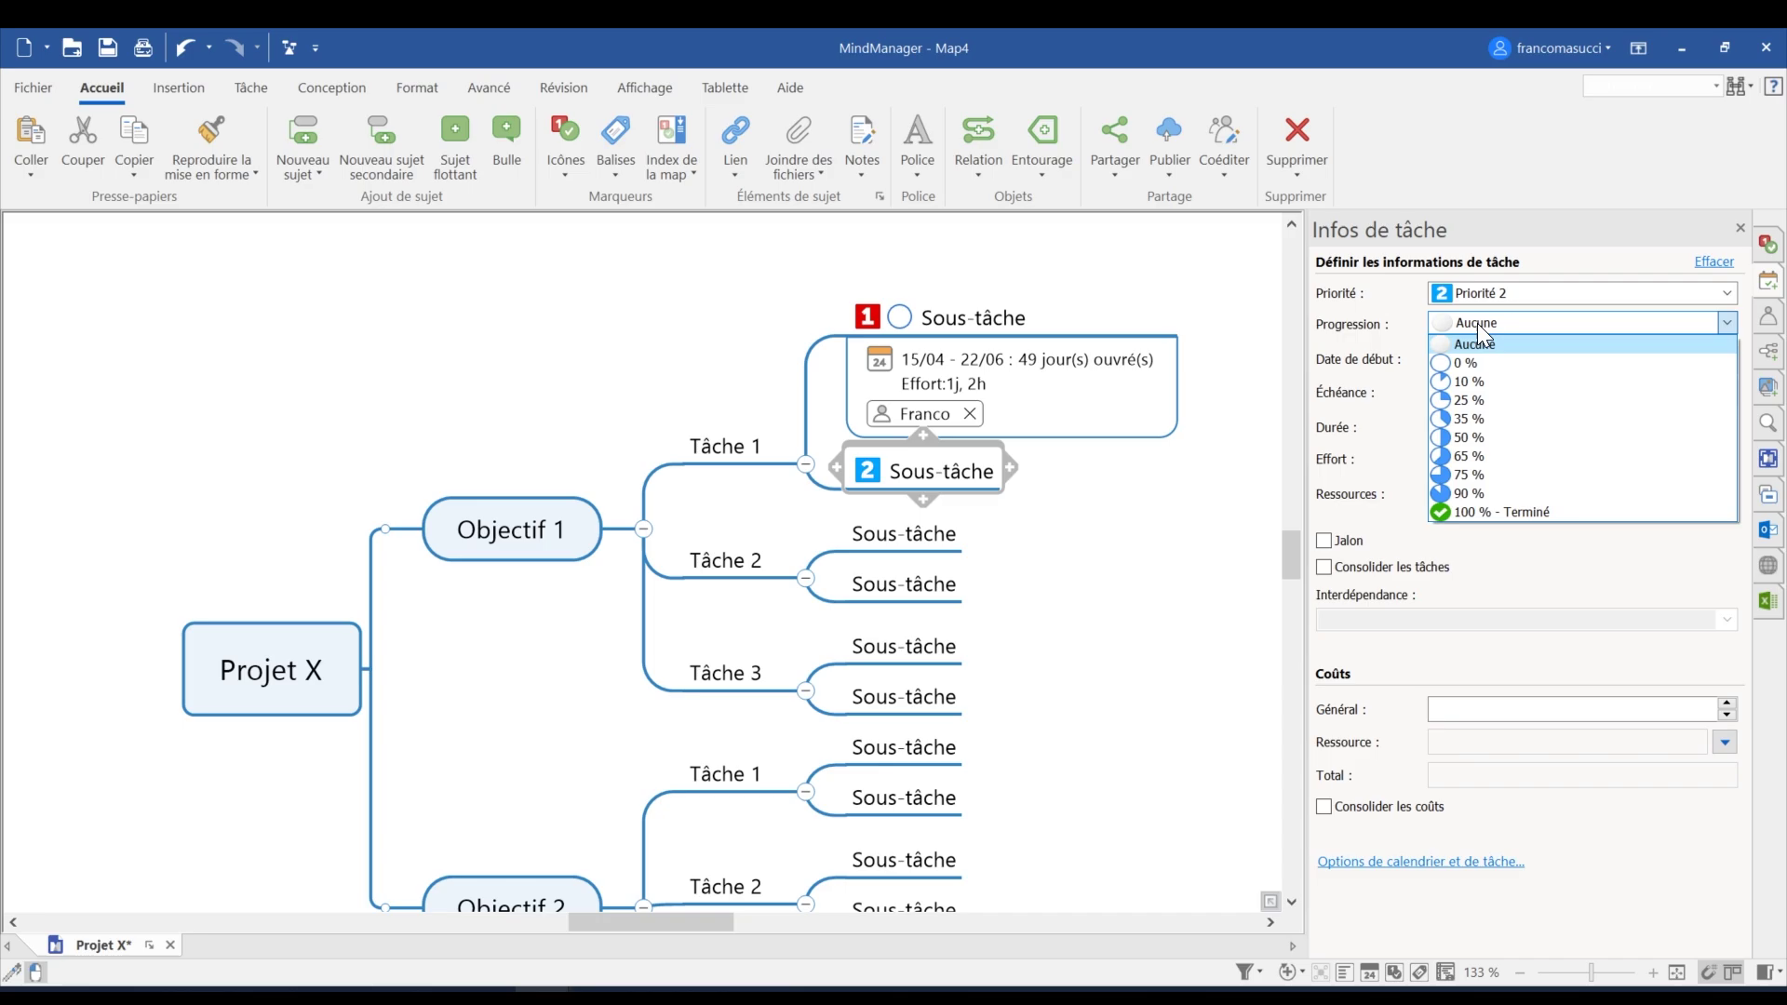
click(1477, 380)
Step: Schedule the Priorité 2 subtask from 21/04/2021 to 24/06/2021 and assign one resource by name
click(1718, 359)
click(1586, 497)
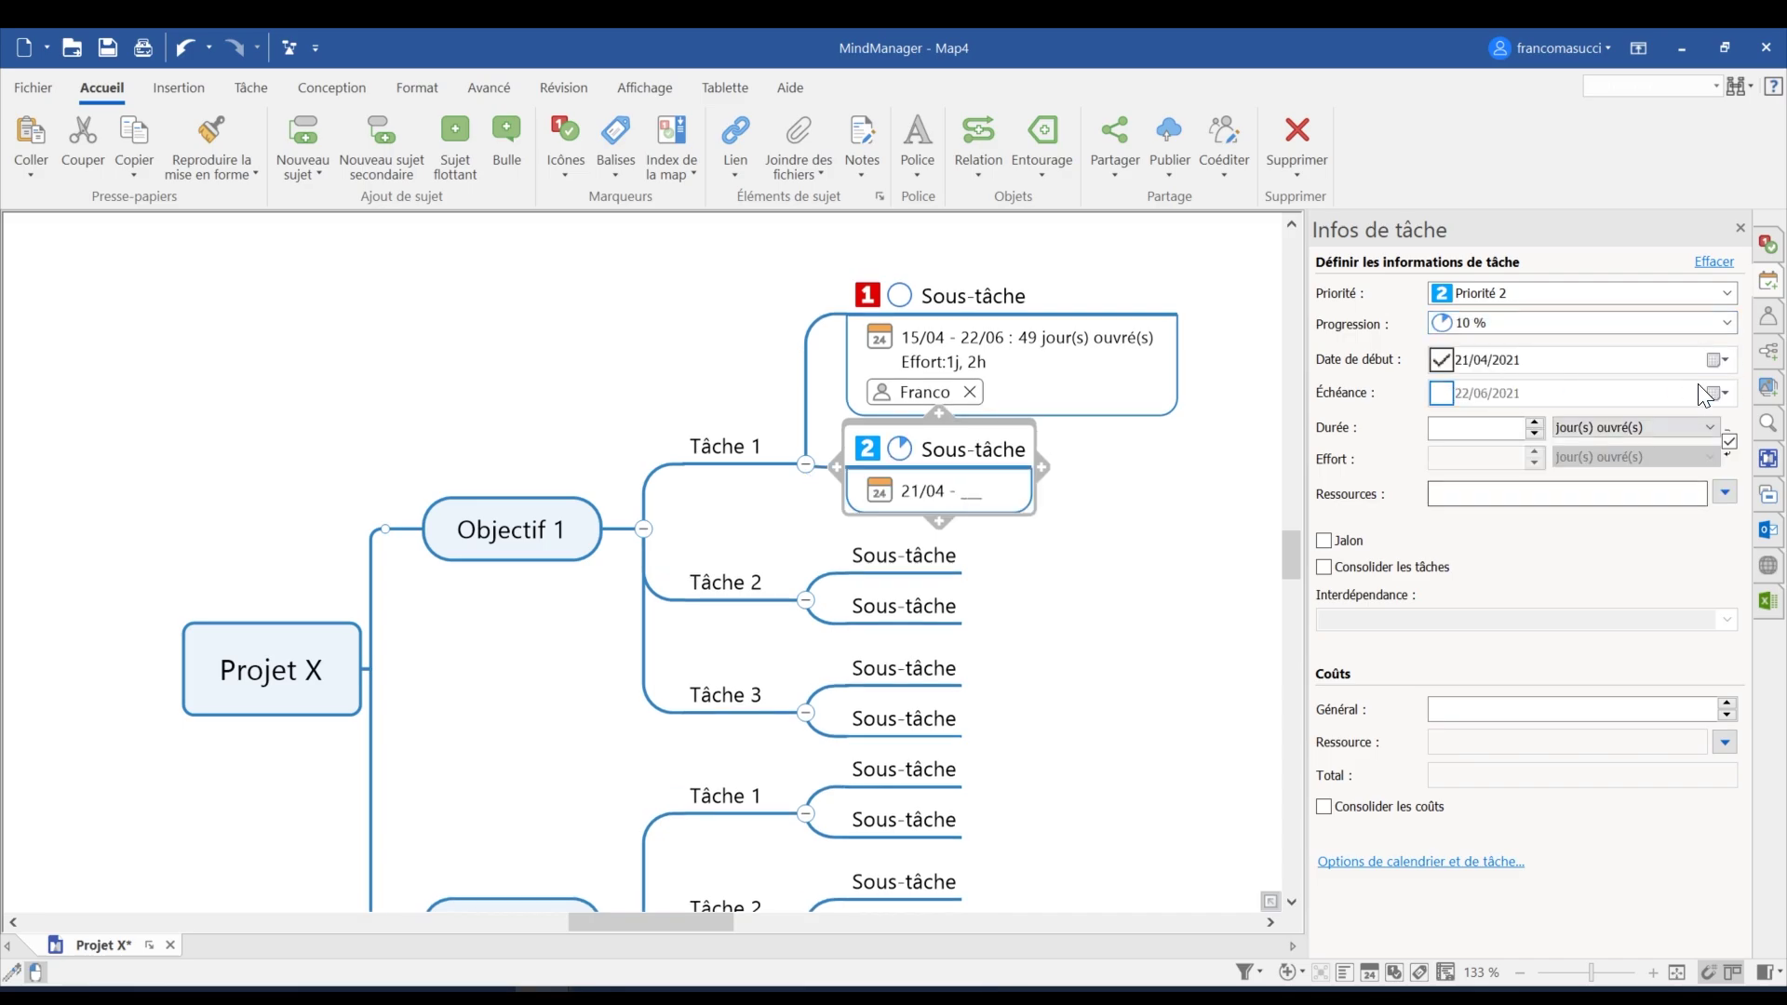
click(1717, 393)
click(1622, 530)
click(1463, 491)
text(Carolina)
key(Return)
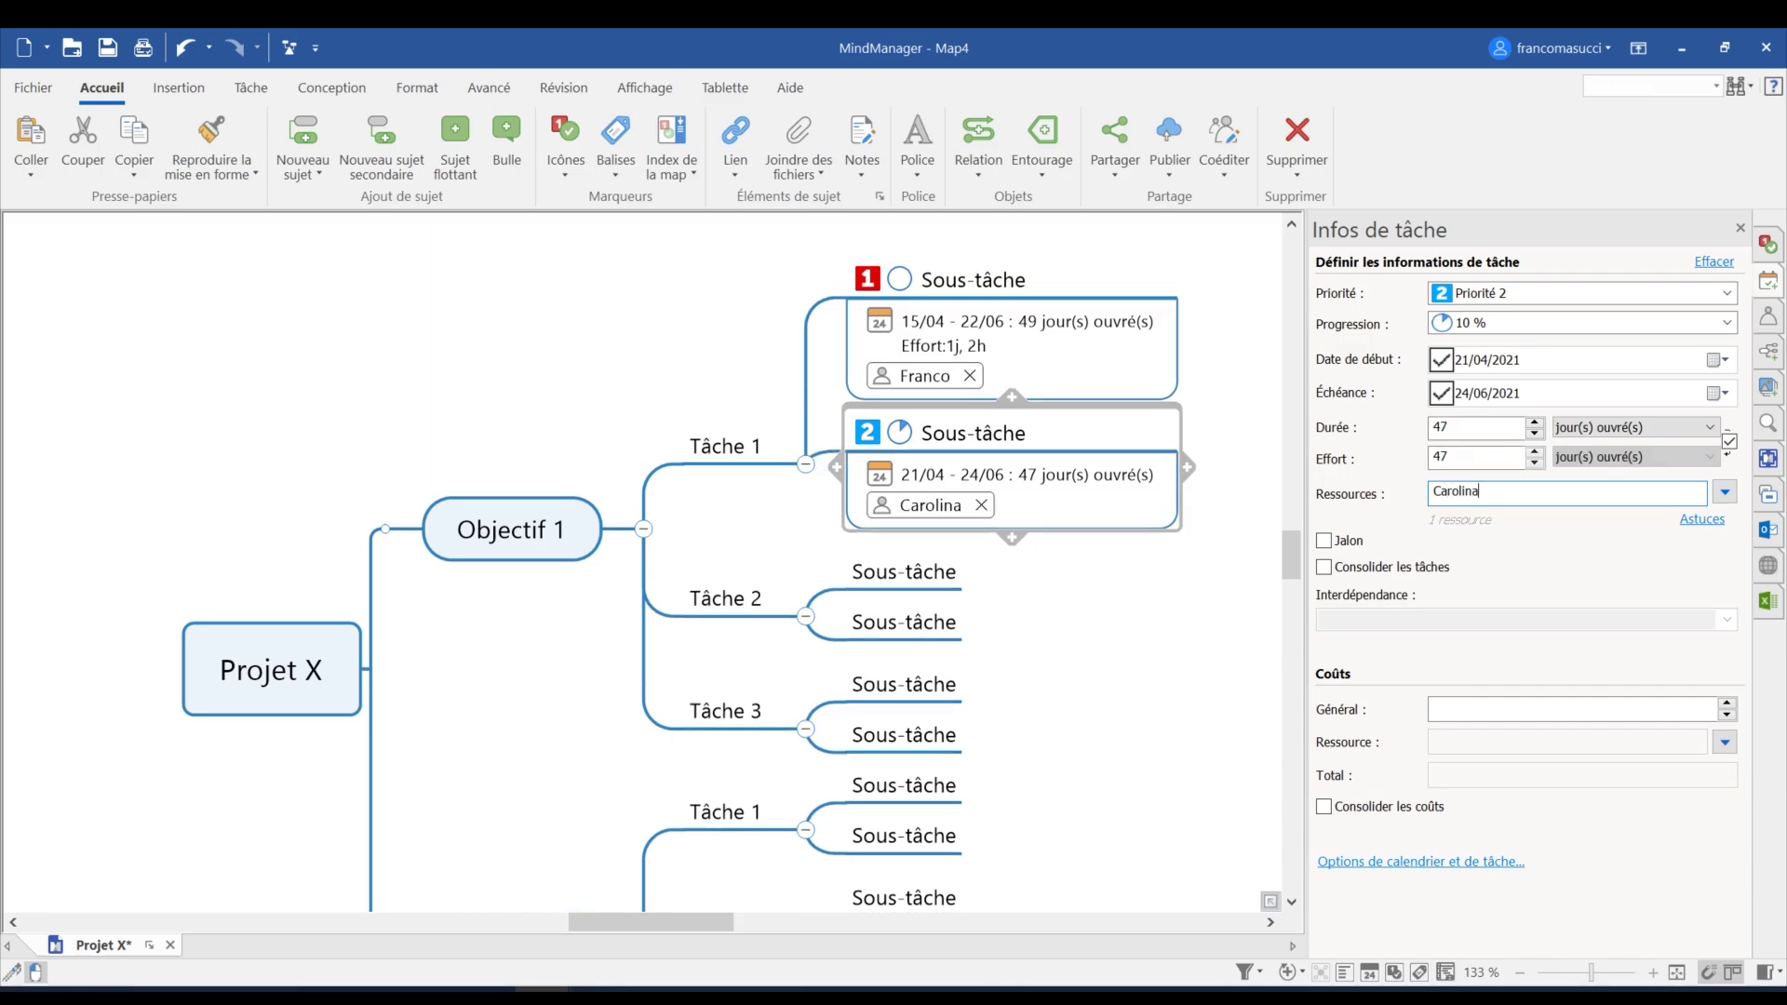
Step: Set the first subtask of Tâche 2 under Objectif 1 to Priorité 3 with 25 % progress
click(904, 572)
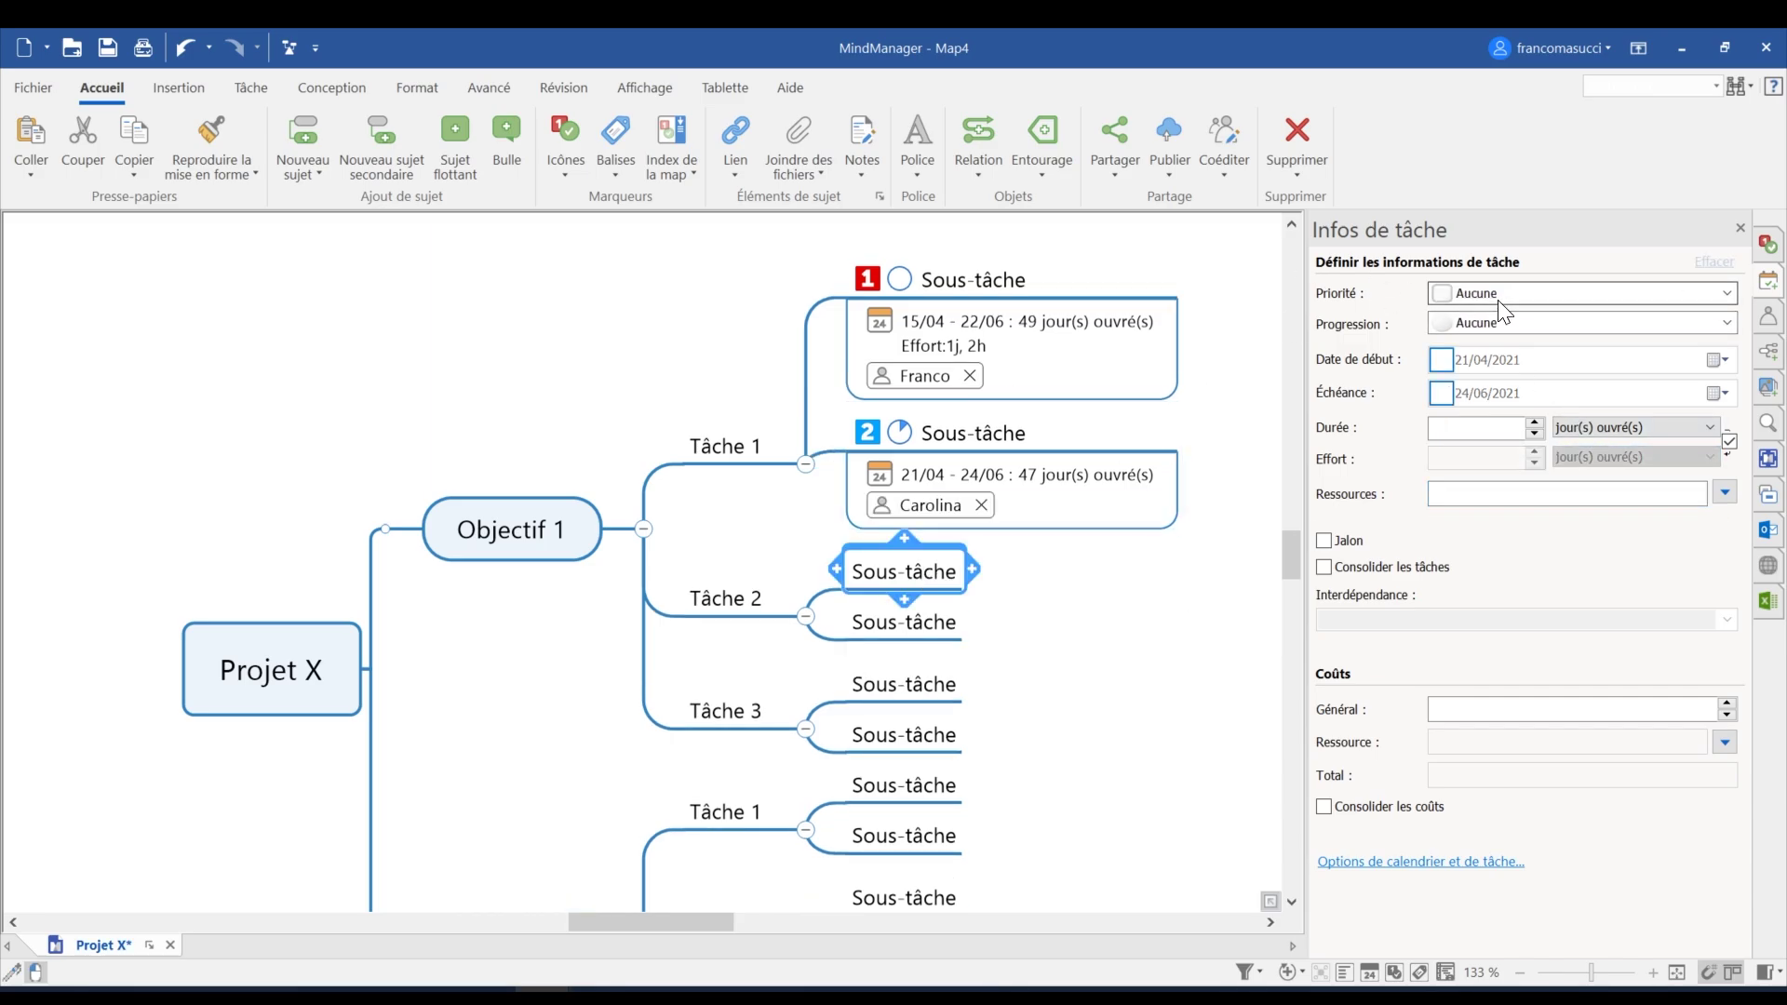
click(1582, 293)
click(1489, 389)
click(1583, 323)
click(1471, 400)
Step: Enable the 21/04/2021 start date and 24/06/2021 due date on the Priorité 3 subtask, and assign one resource
click(1441, 359)
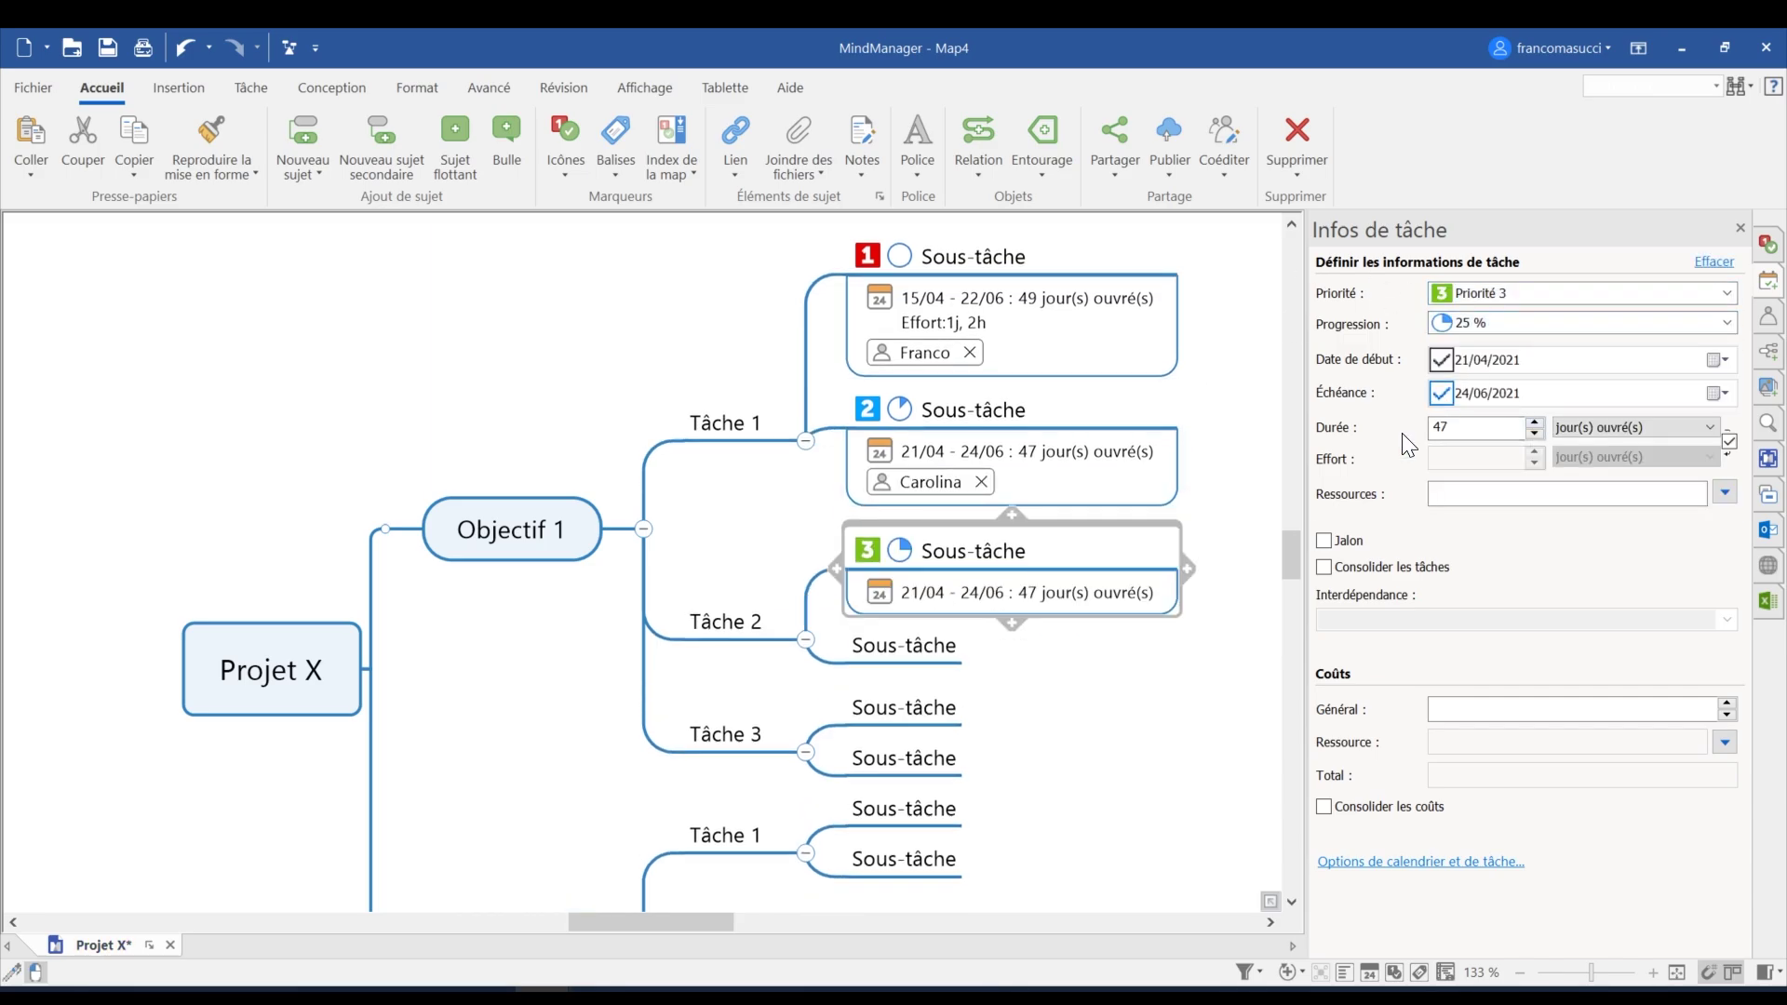
click(1471, 494)
text(Franco)
key(Return)
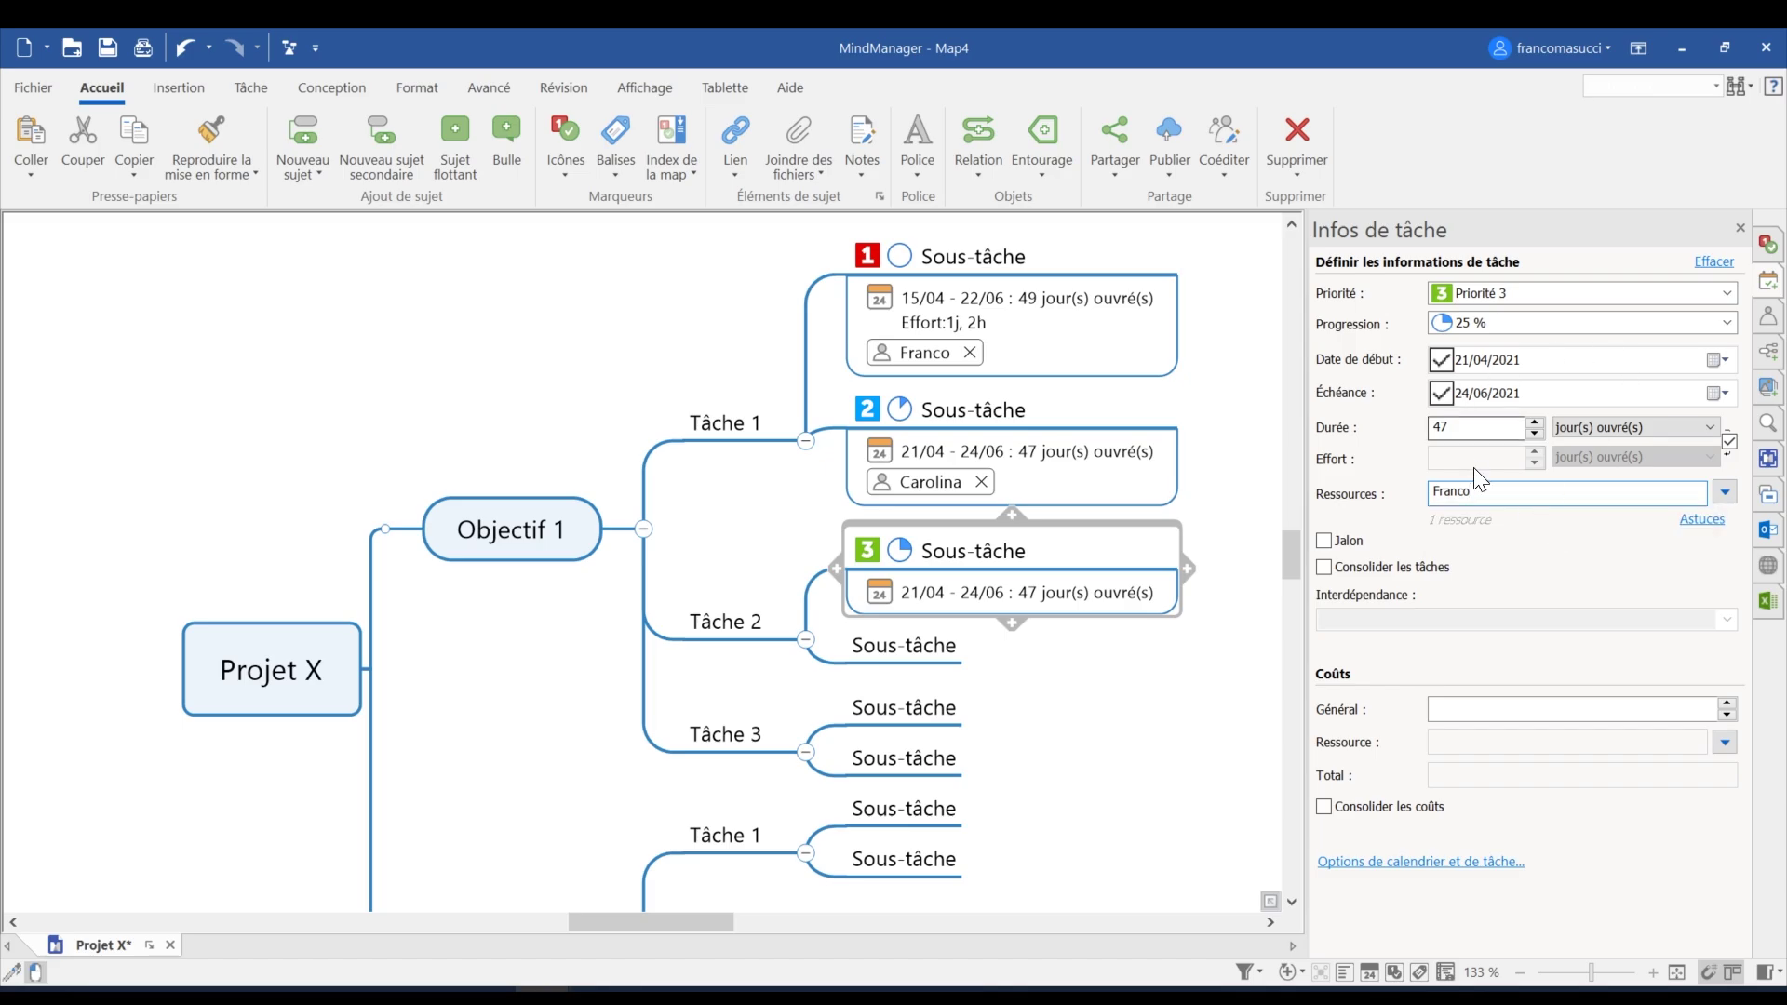
click(1086, 387)
Step: Set the second subtask of Tâche 2 under Objectif 1 to Priorité 1
click(903, 661)
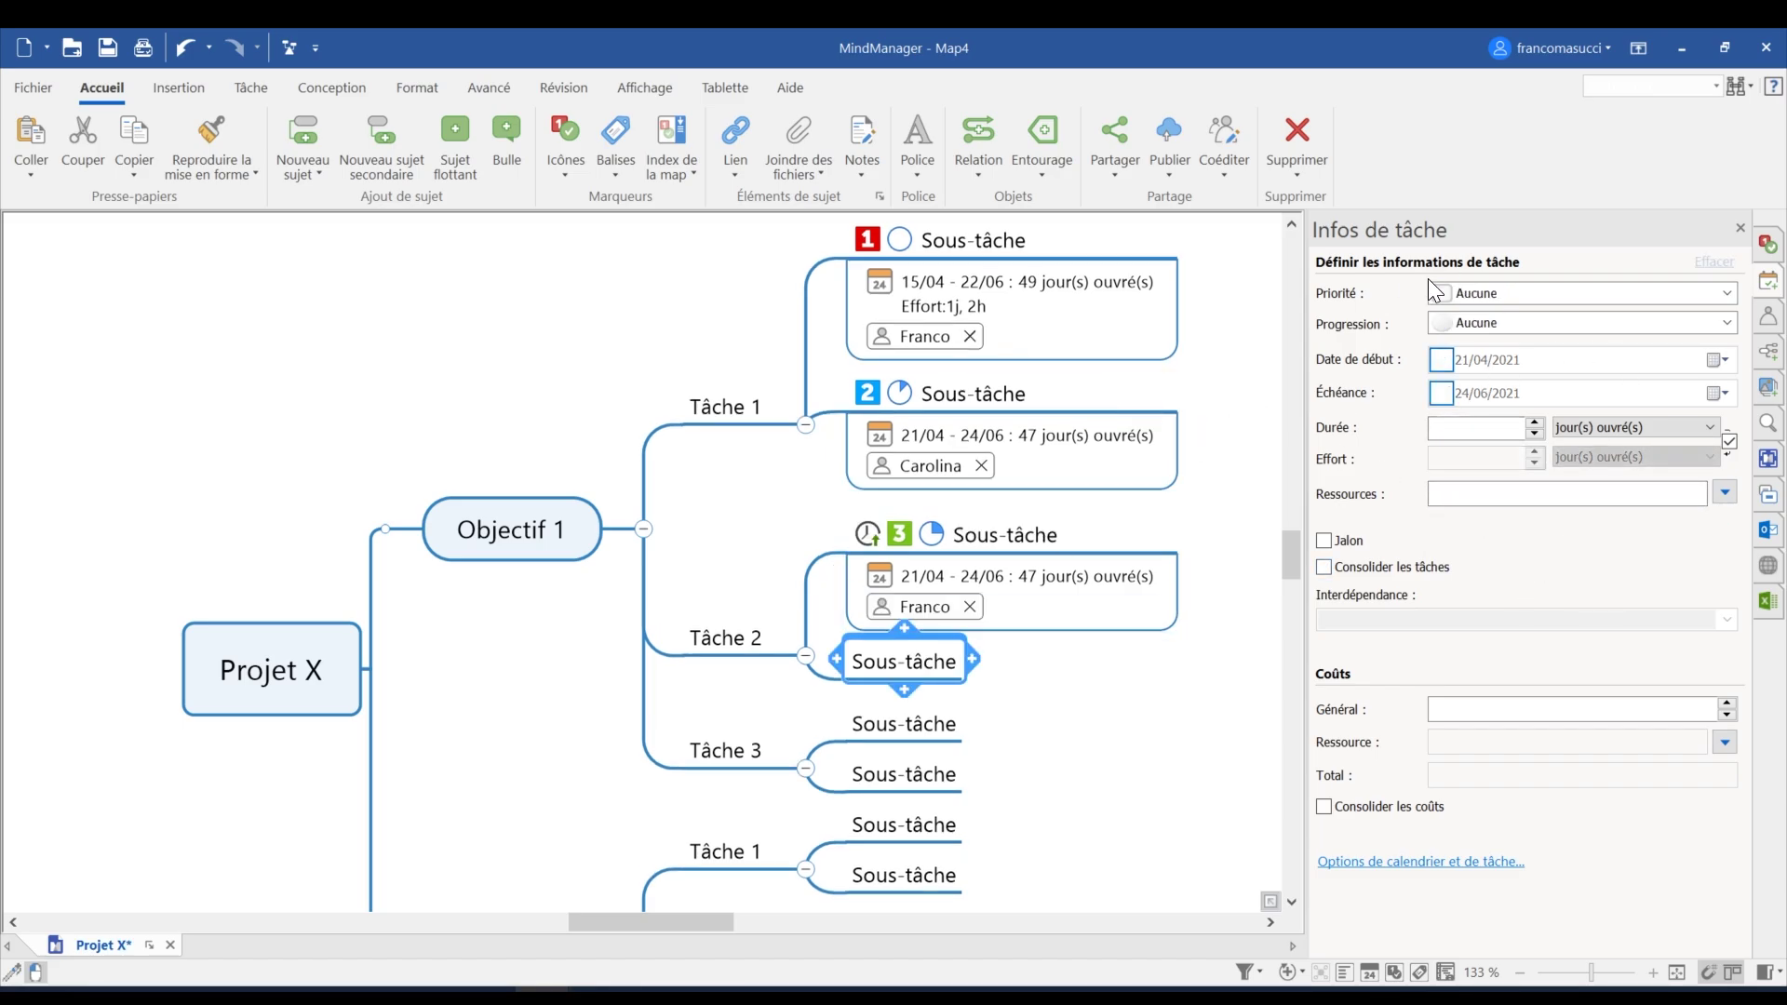
click(1583, 294)
click(1489, 333)
Step: Schedule the second subtask of Tâche 2 from 19/05/2021 to 01/07/2021 and assign one resource by name
click(1718, 359)
click(1728, 391)
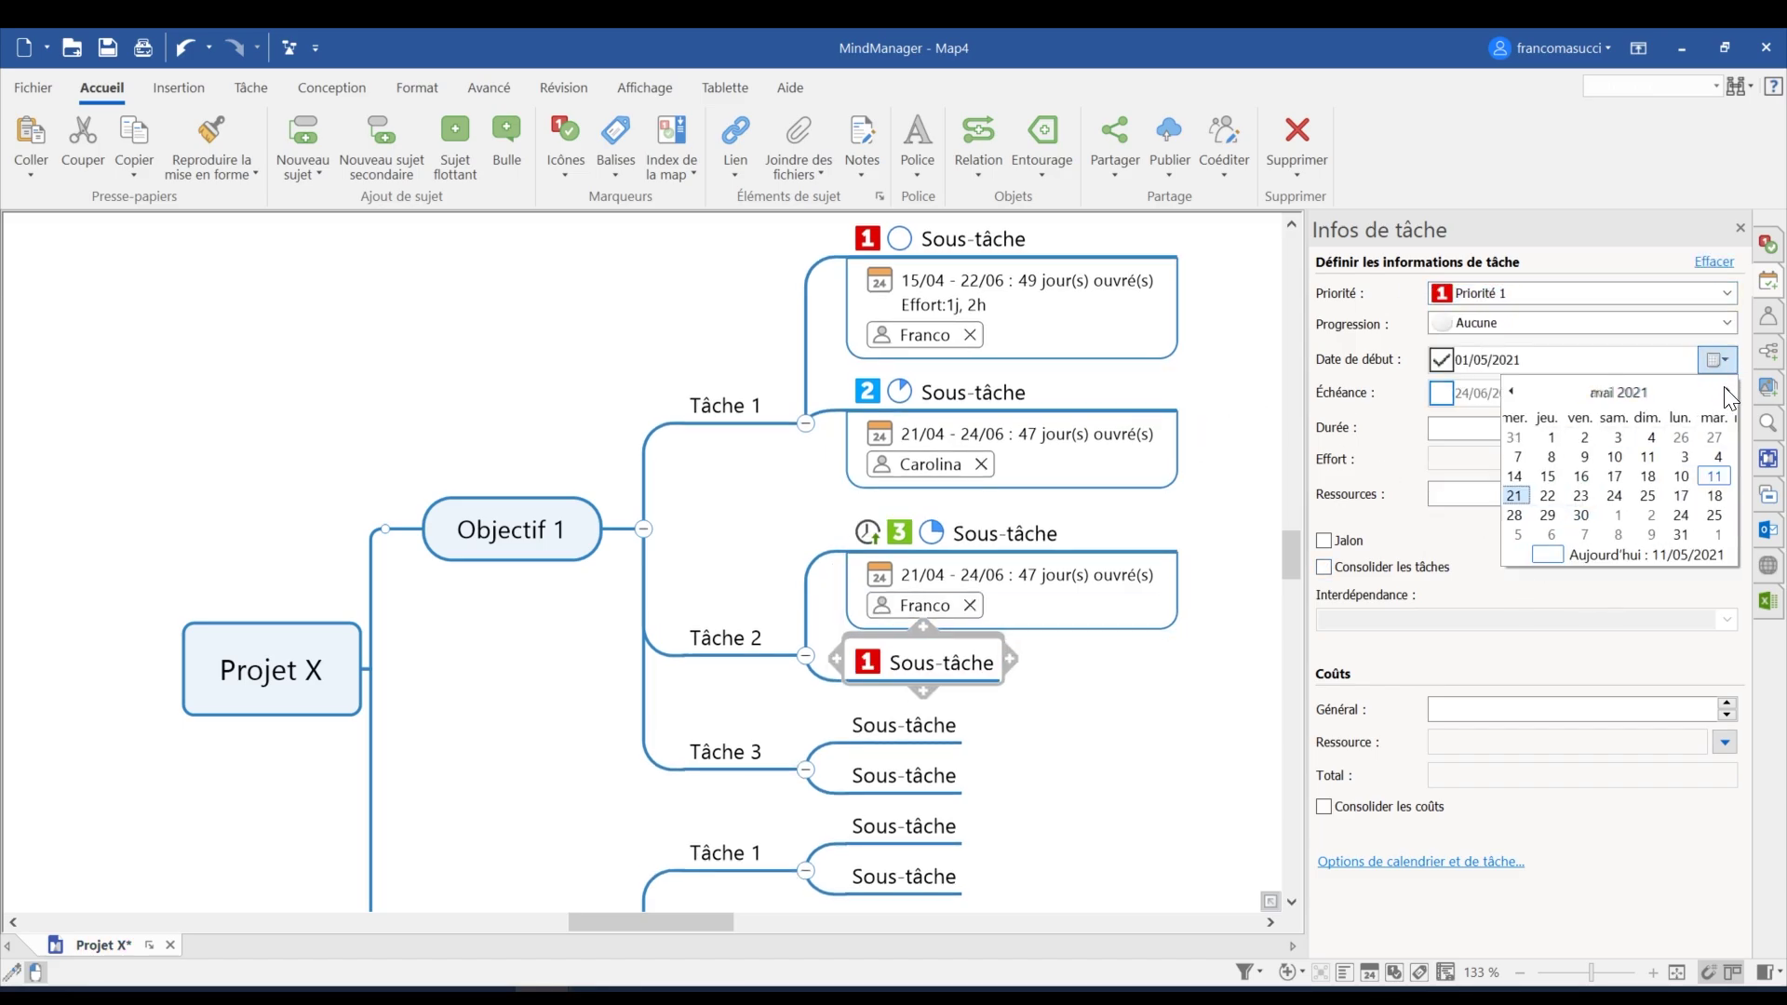
click(1586, 495)
click(1717, 392)
click(1620, 549)
click(1564, 494)
text(Patrick)
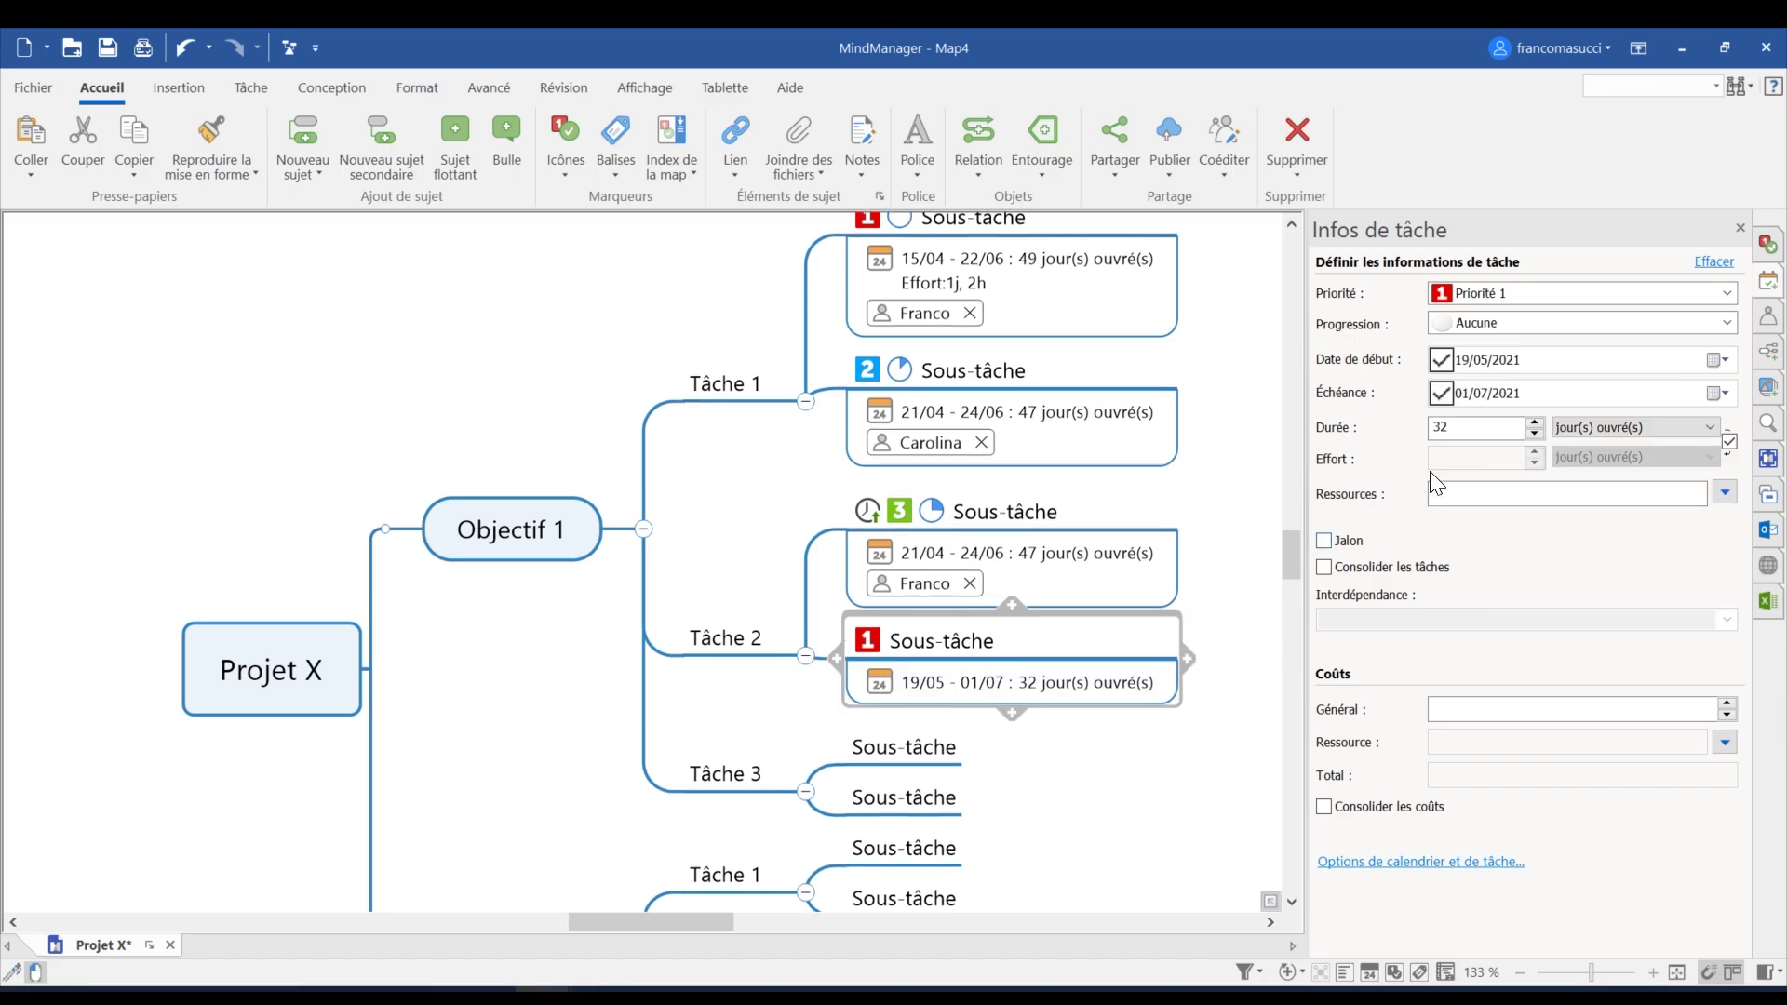
key(Return)
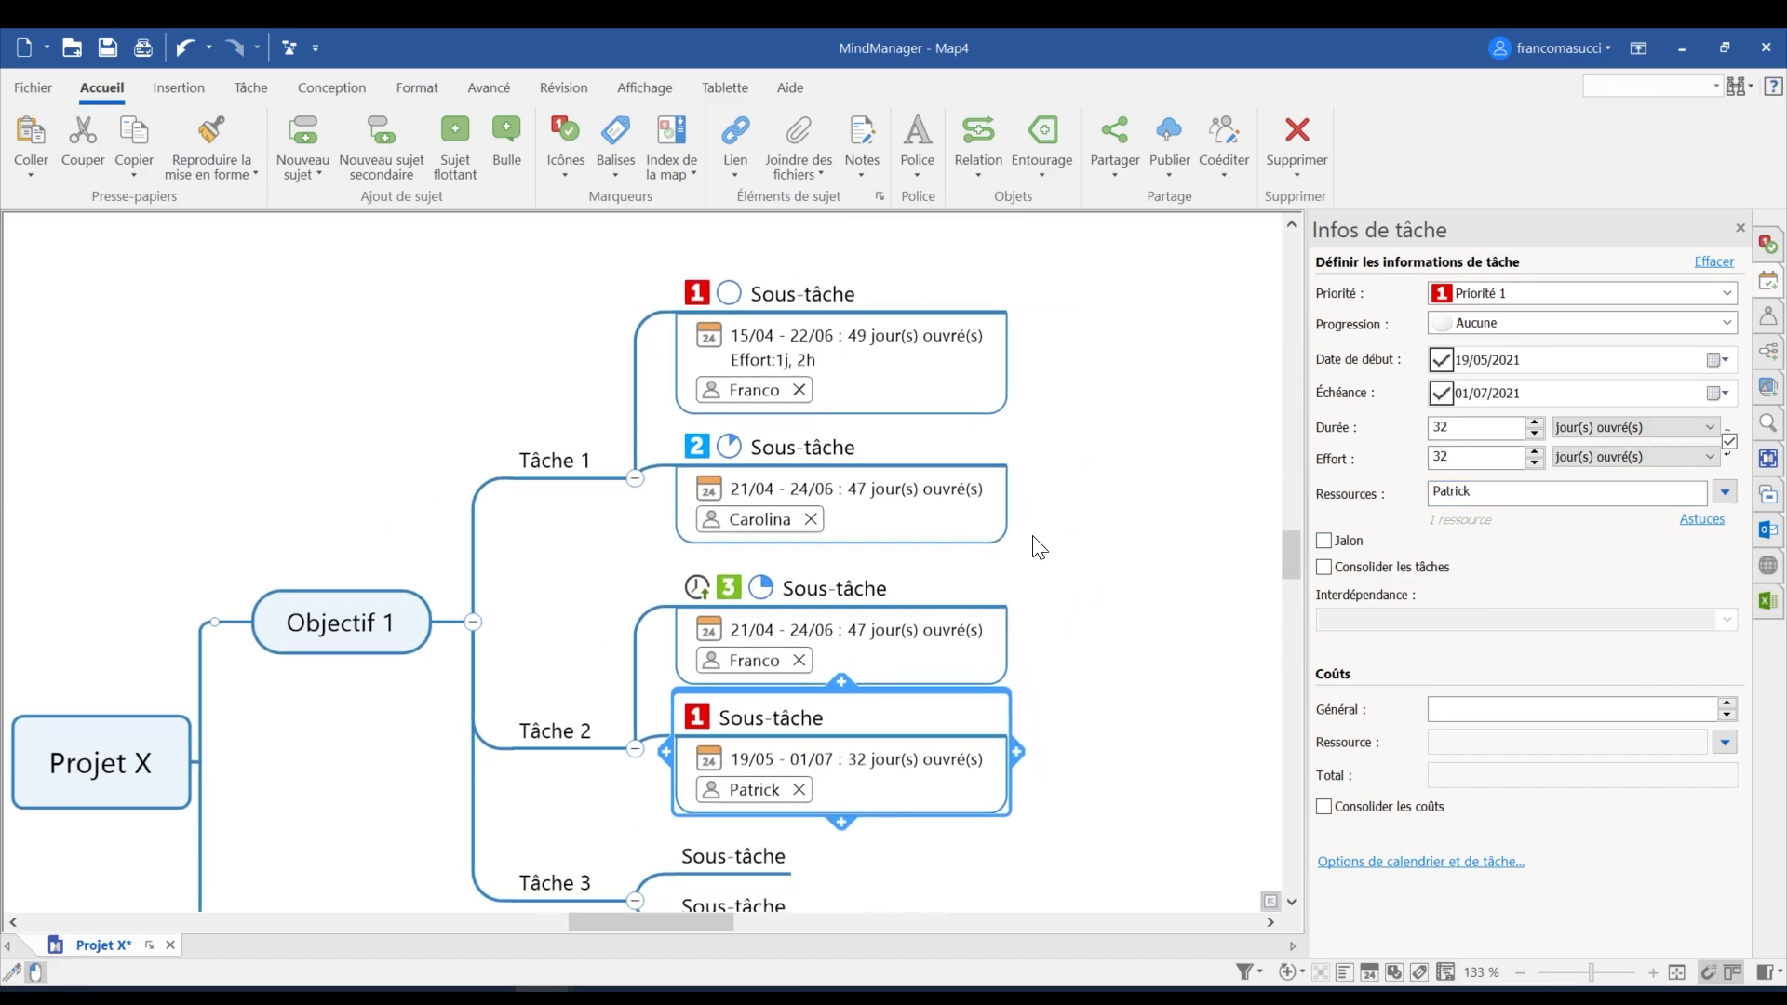
Step: Turn off task roll-up (Consolider les tâches) for the Priorité 3 subtask of Tâche 2
scroll(1126, 599, down, 2)
click(856, 526)
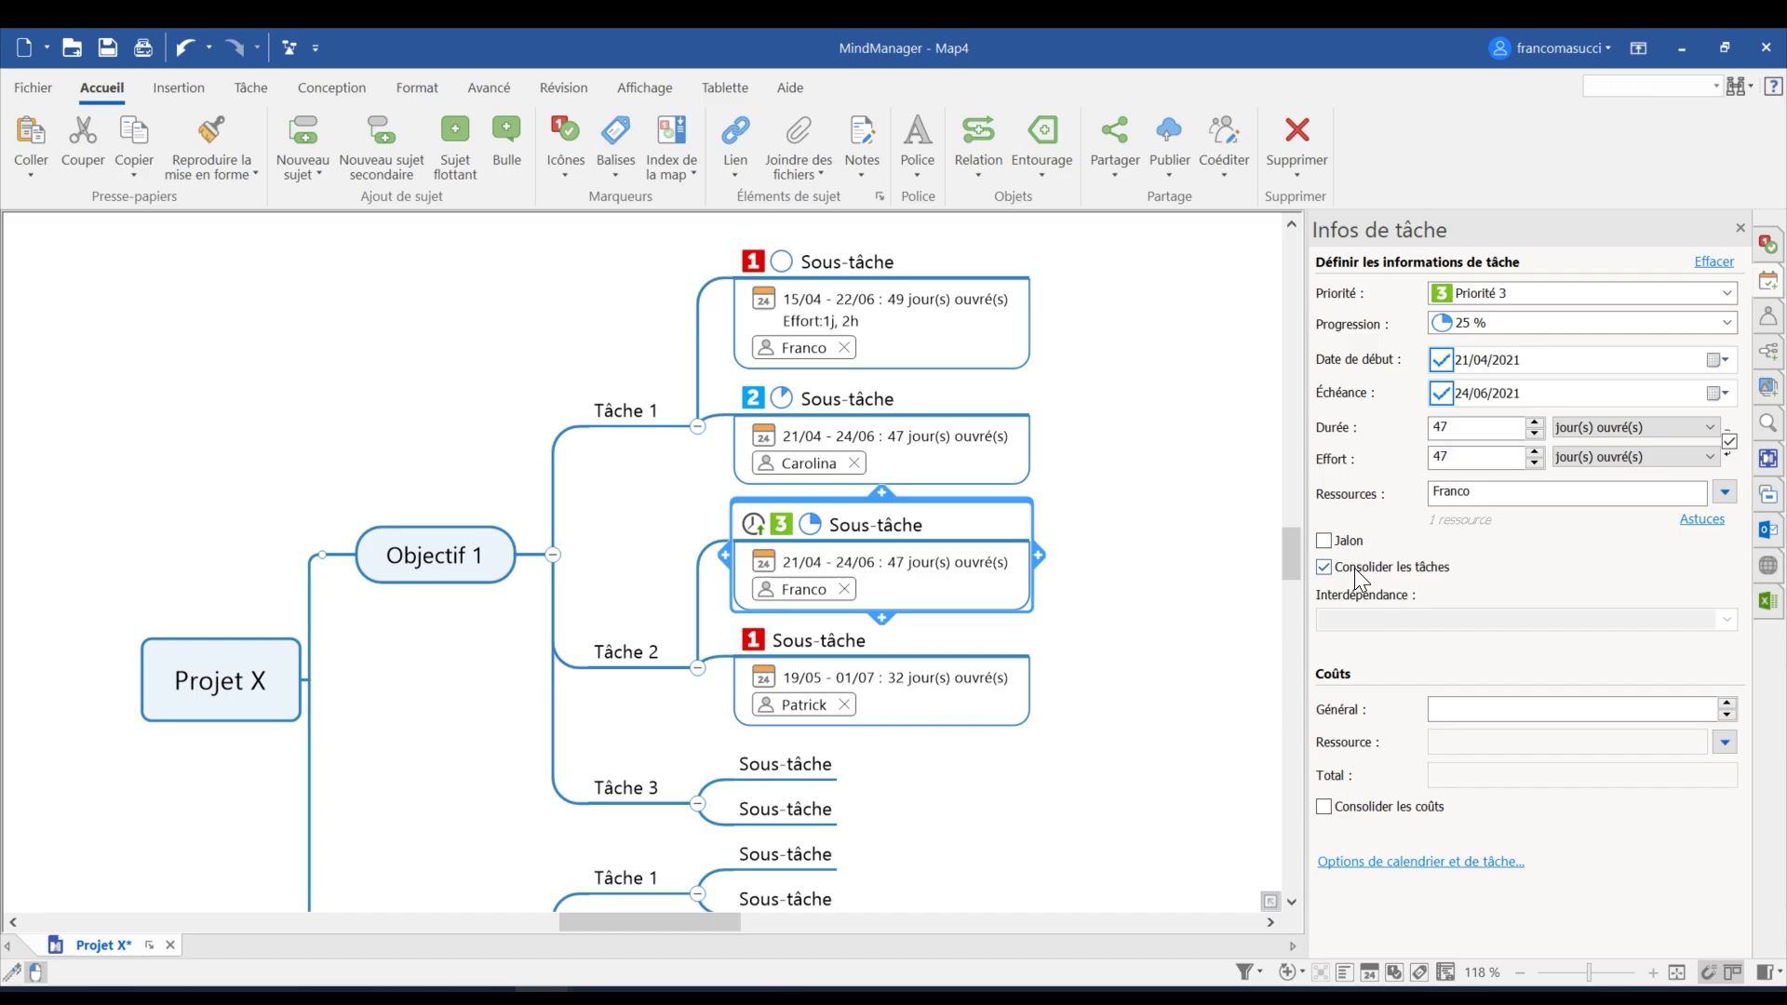
click(1096, 761)
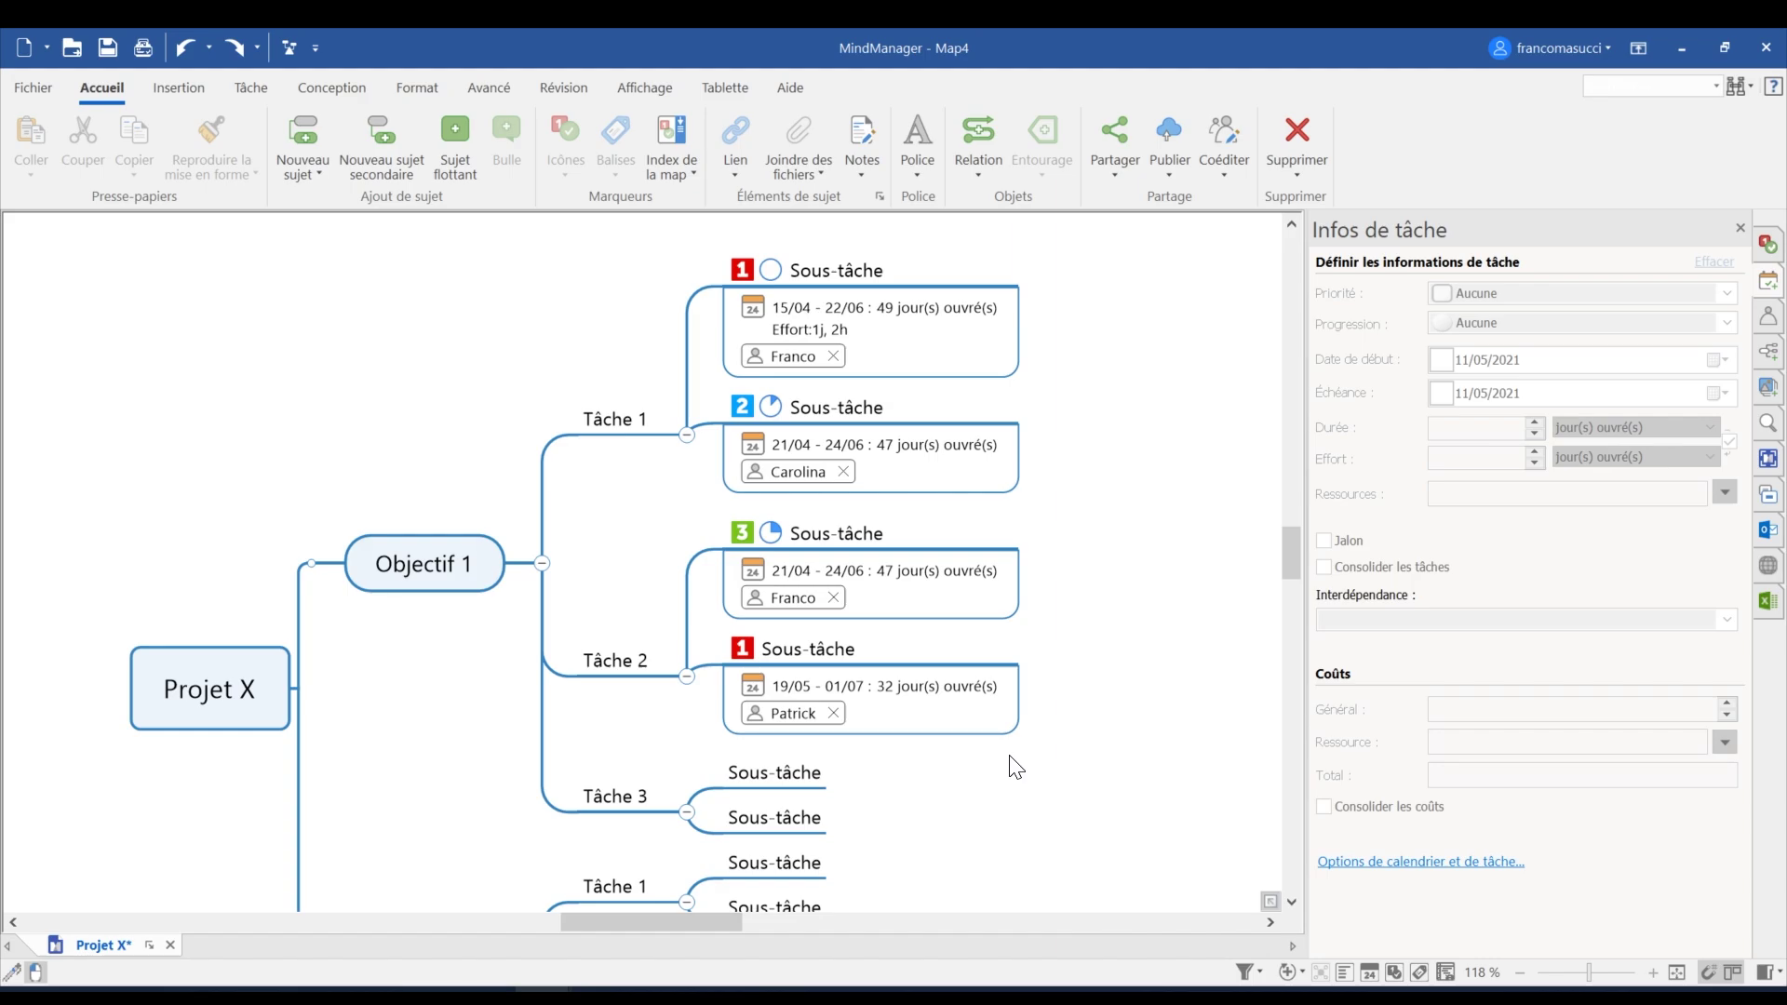
Step: Turn the first subtask of Tâche 3 into a milestone dated 21/05/2021, and reschedule it to 24/05/2021
click(764, 780)
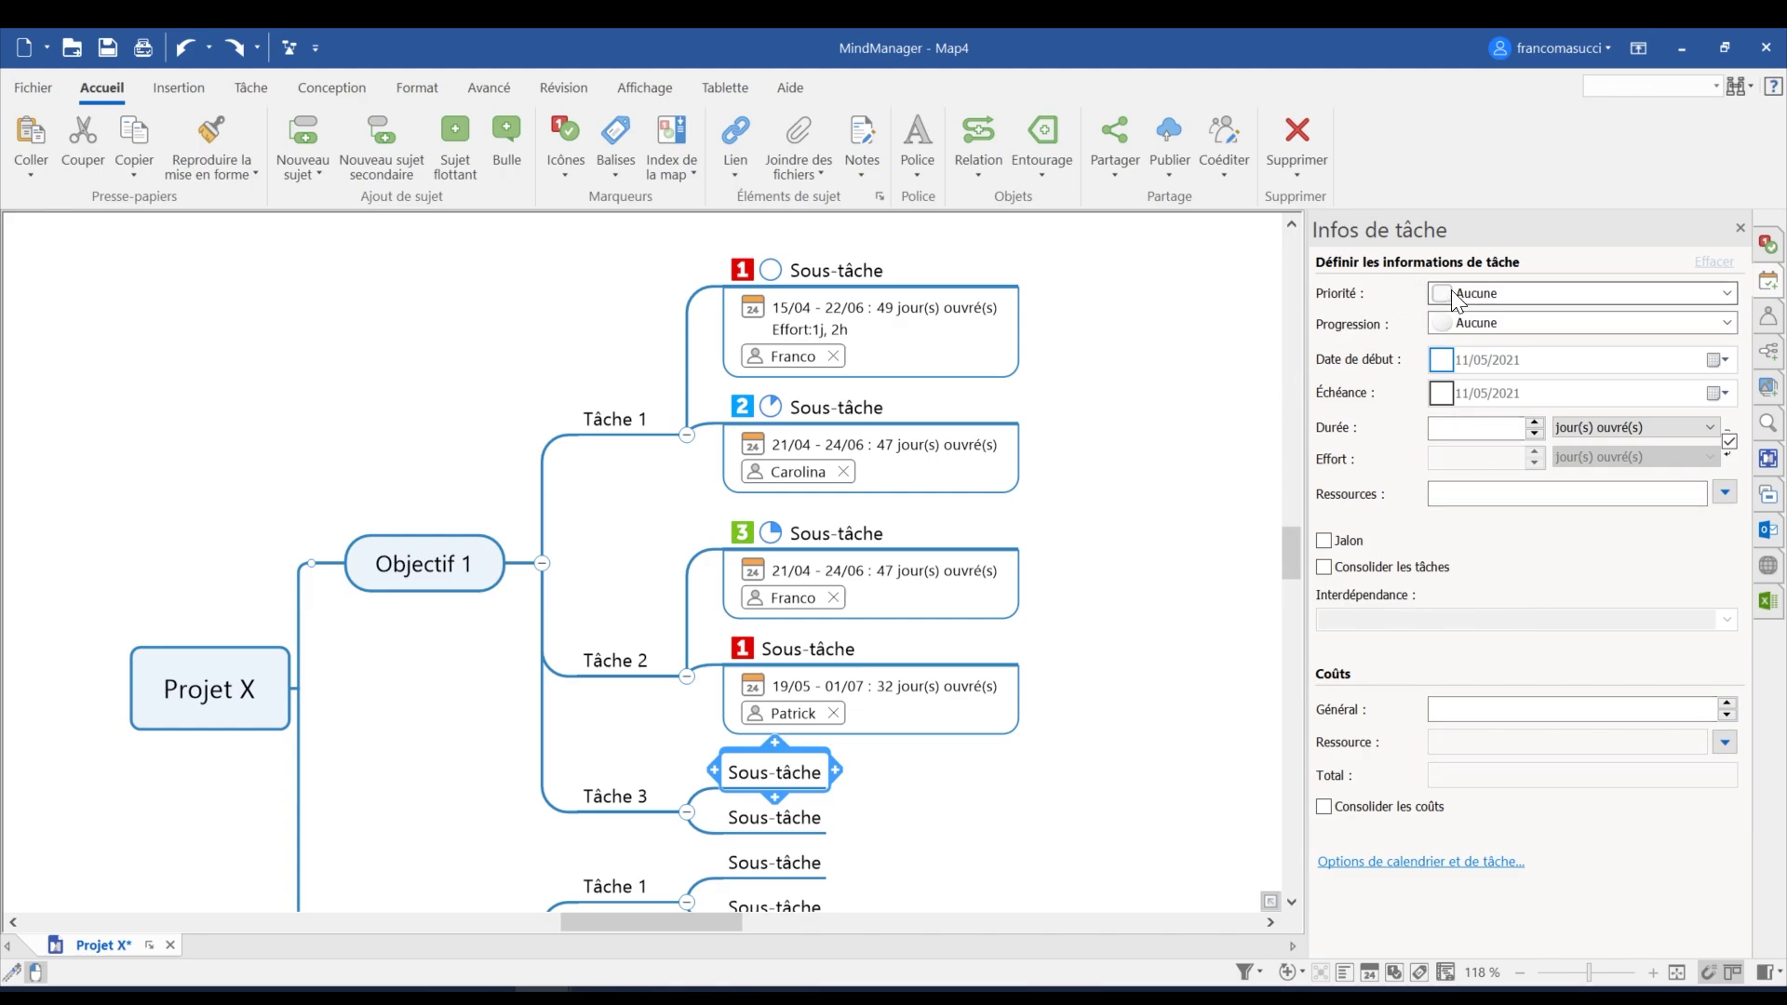
click(1346, 551)
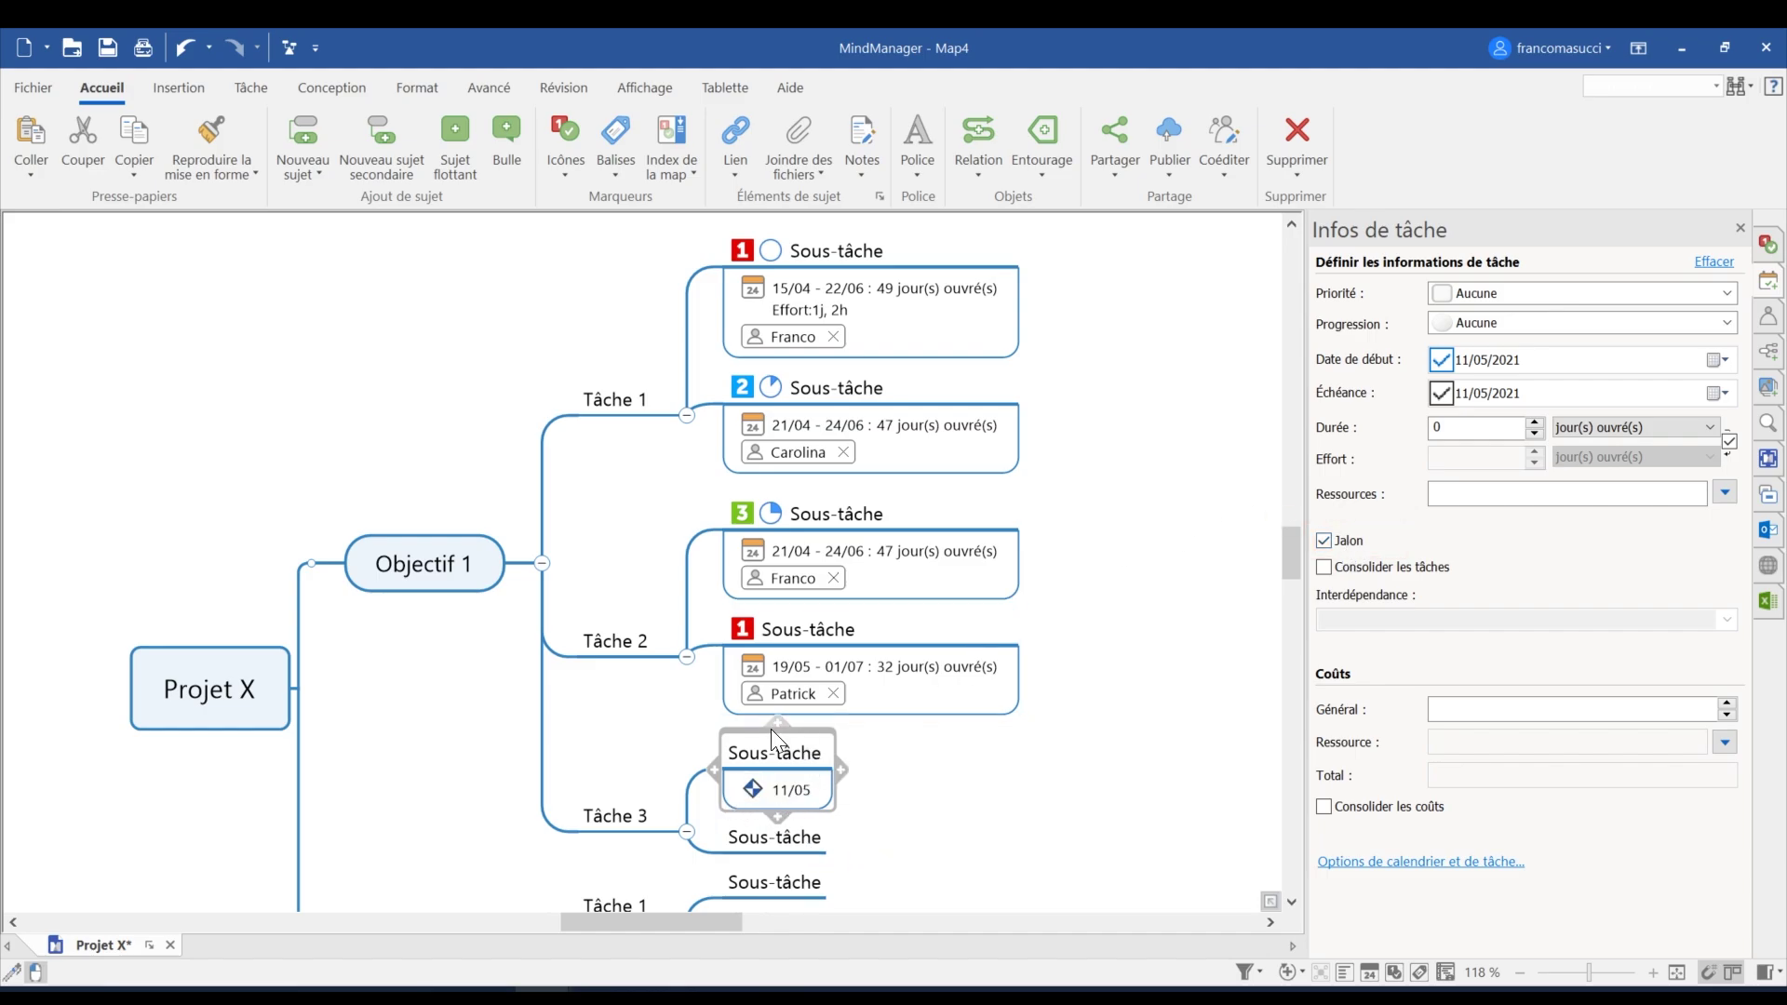
click(1722, 360)
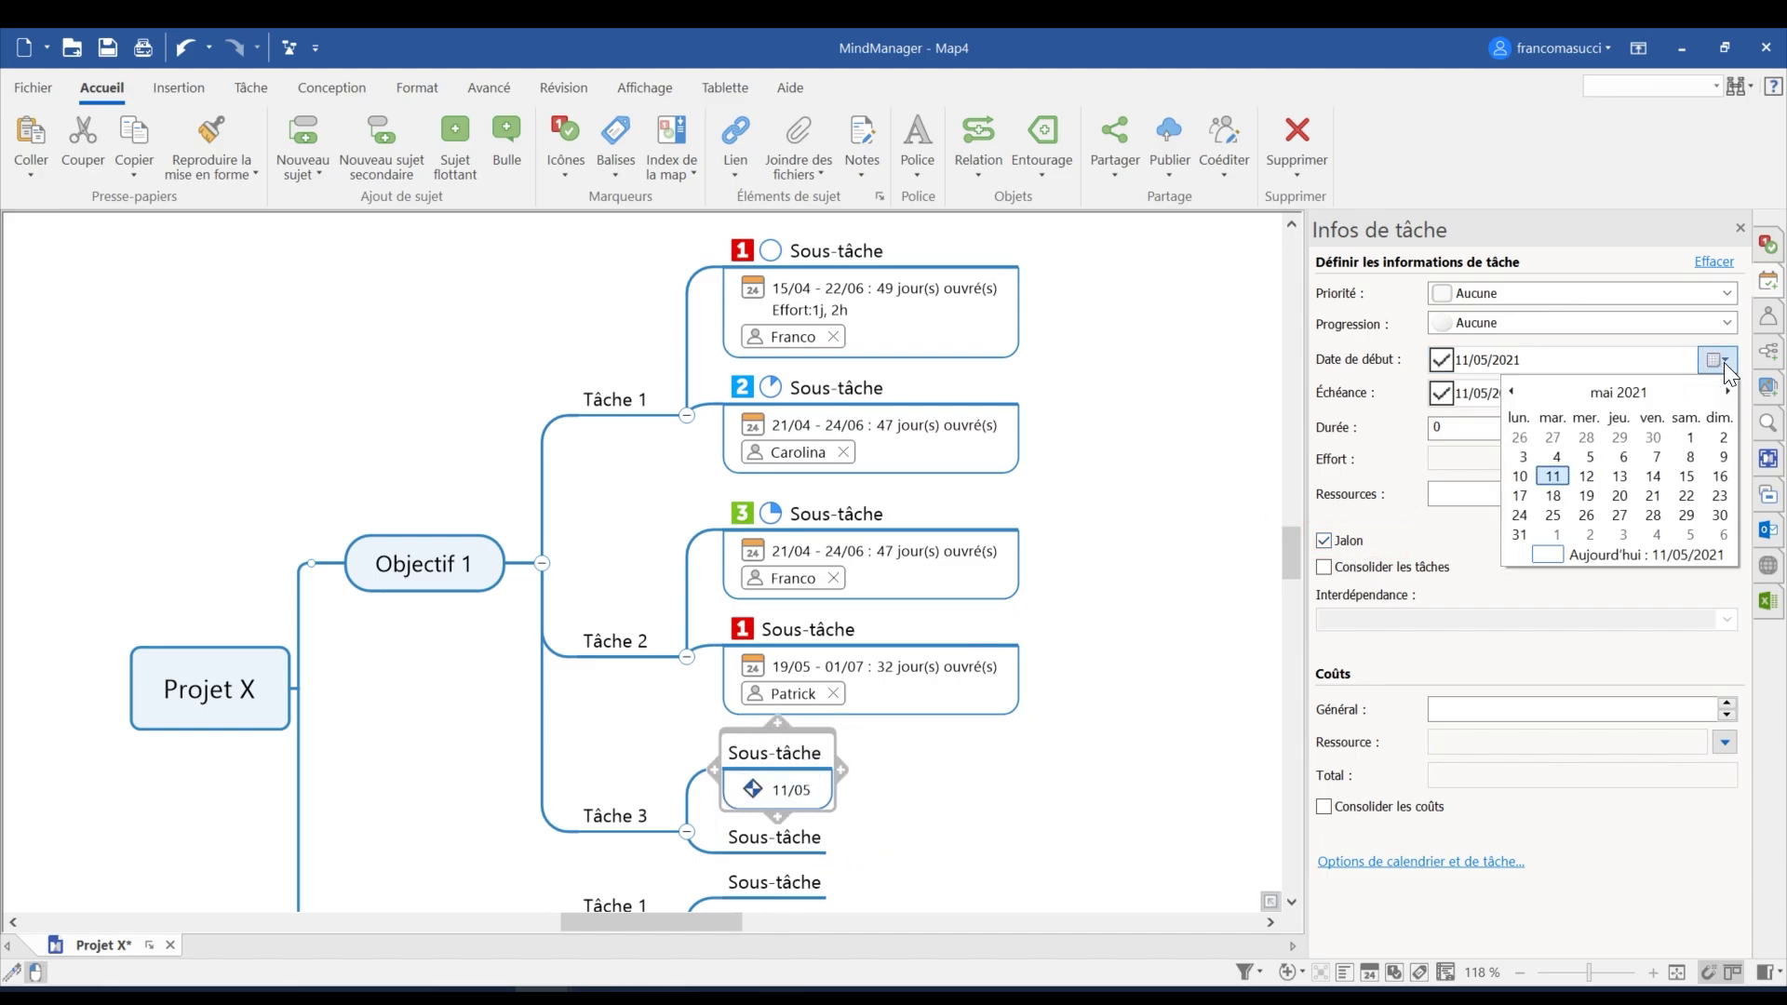
click(1658, 501)
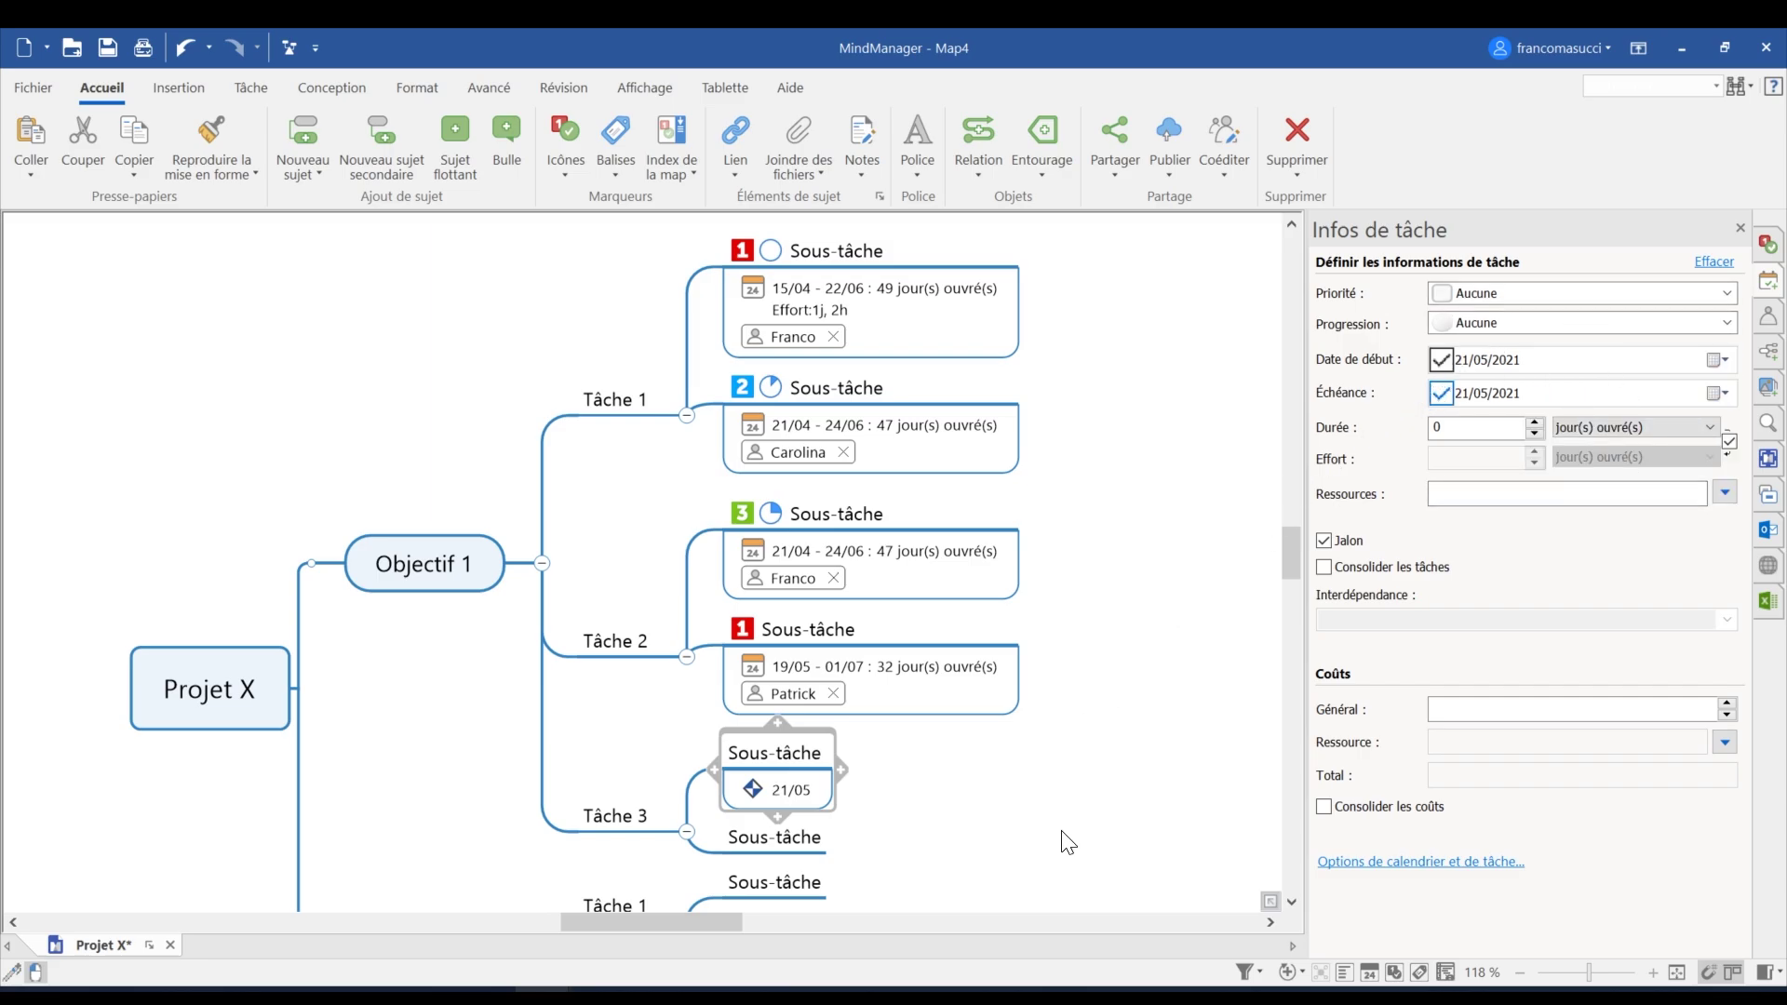
click(787, 785)
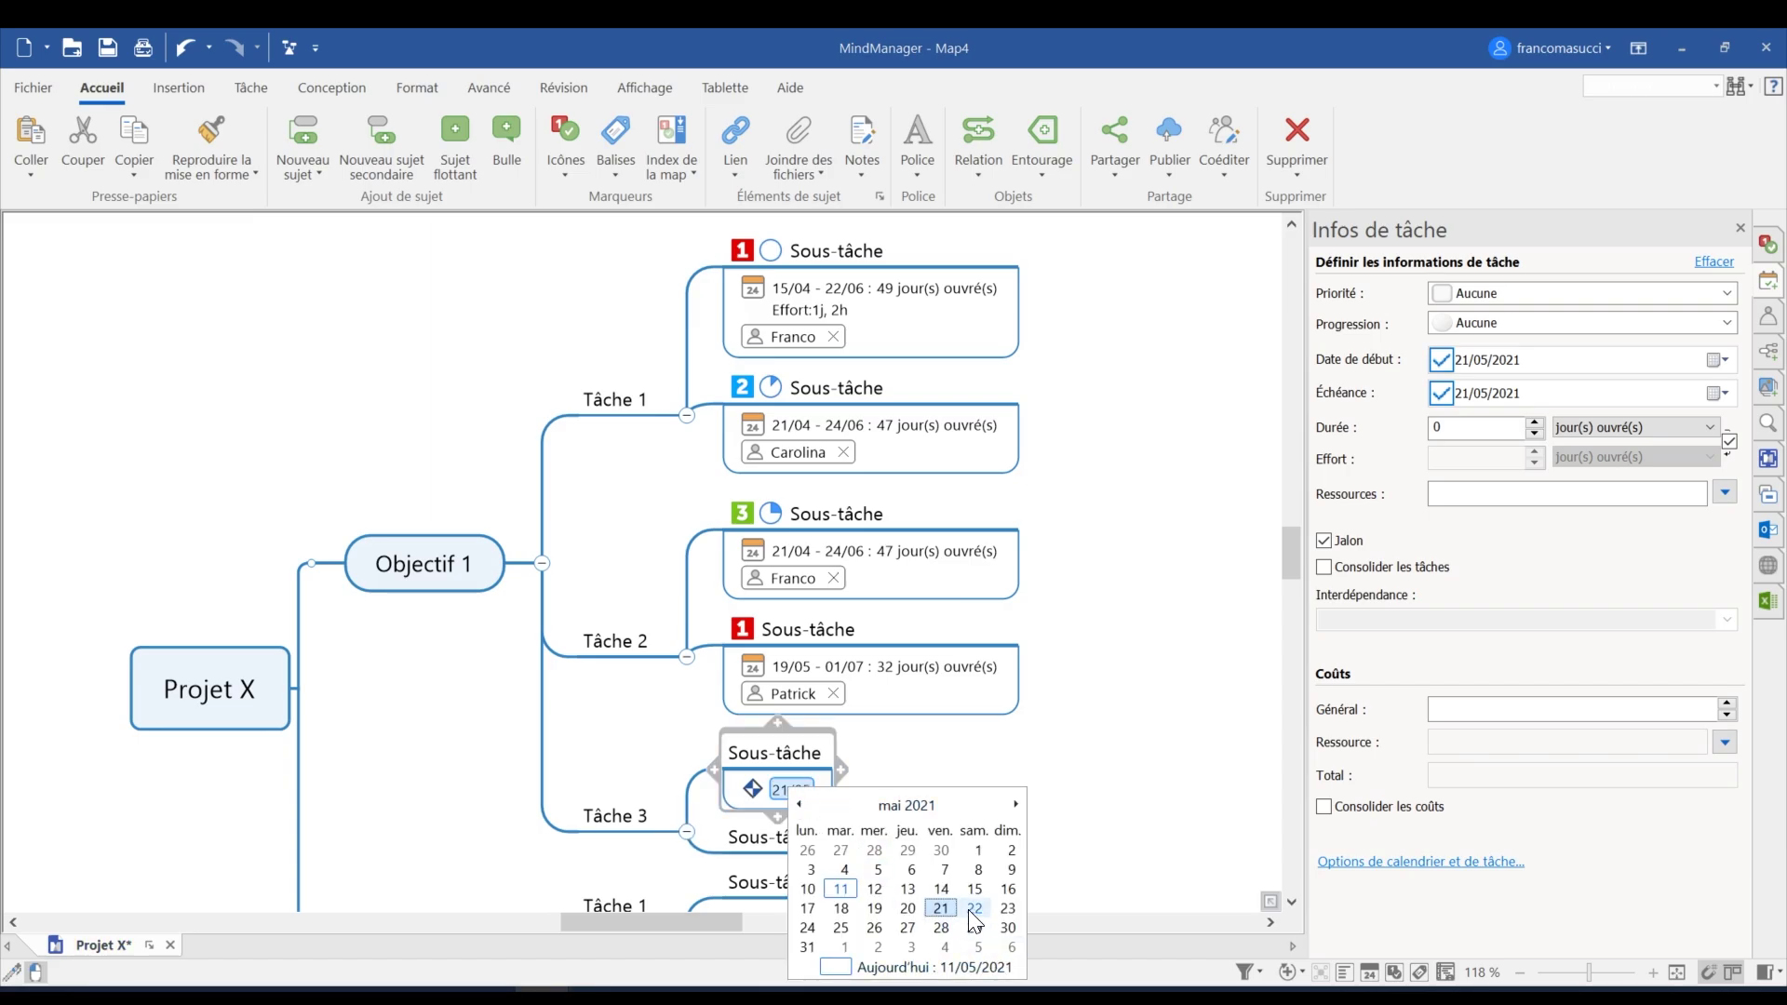
click(808, 928)
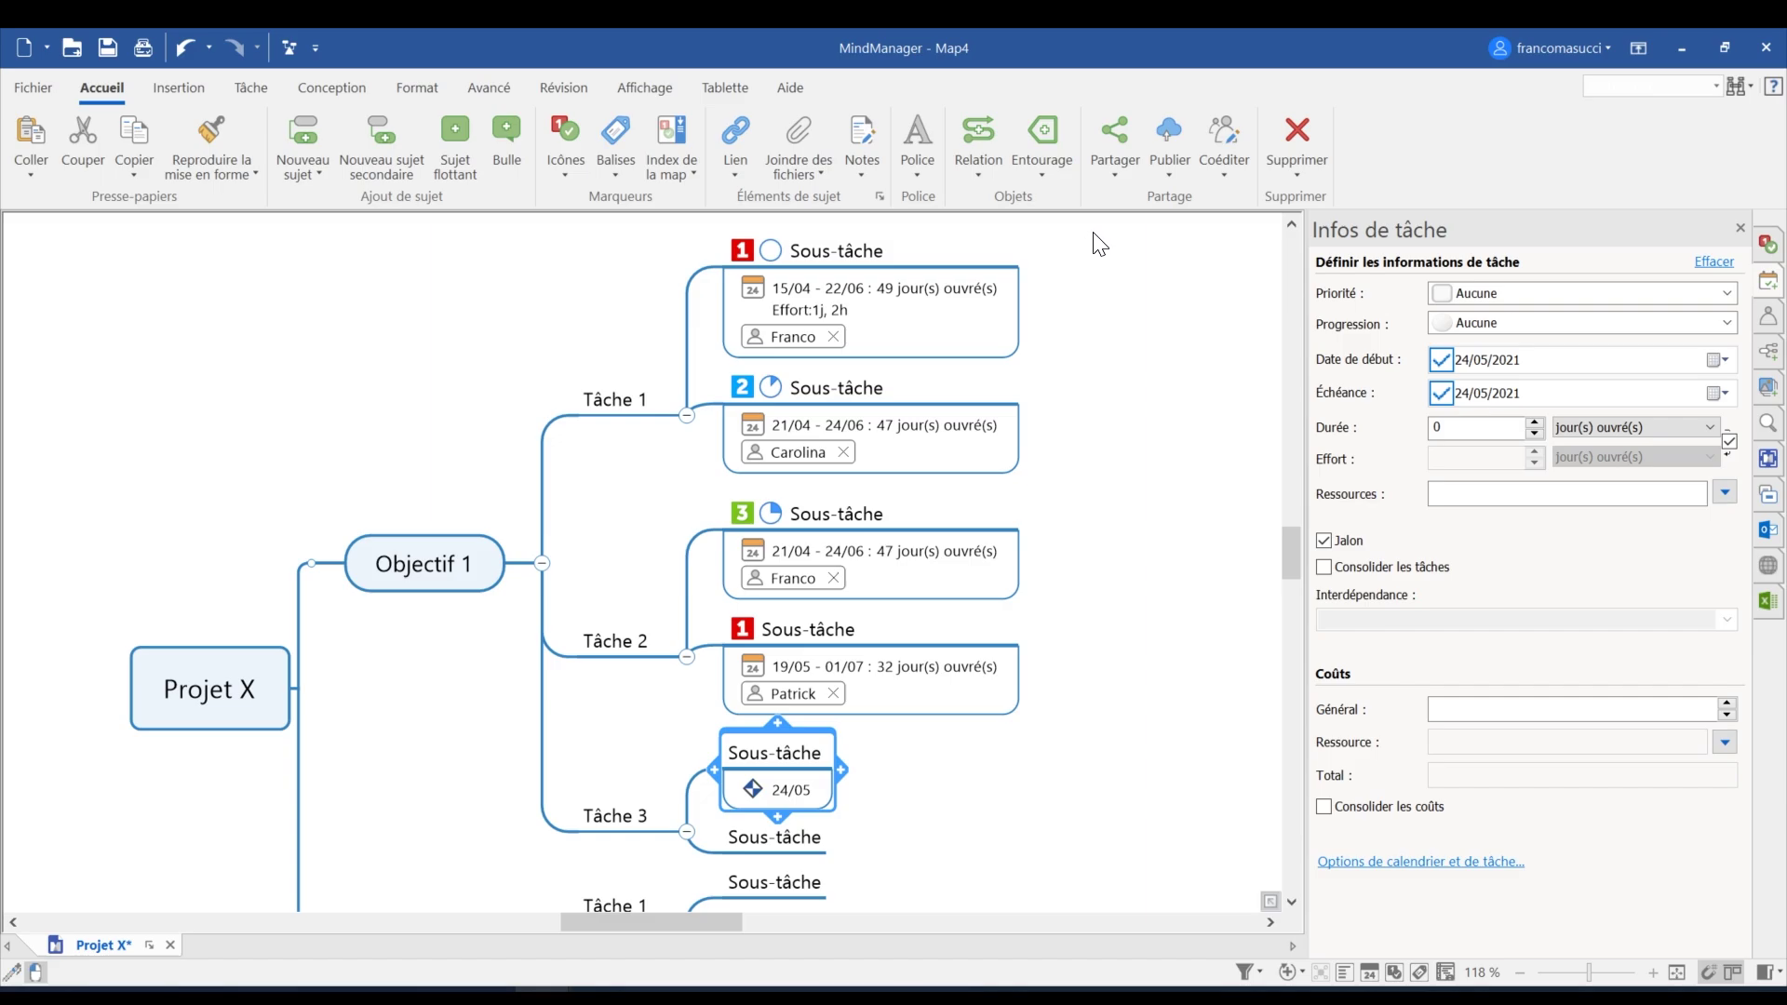
Step: Link the Priorité 1 subtask of Tâche 1 to the Priorité 3 subtask of Tâche 2 with a Fin à début dependency
drag(1098, 270, 717, 466)
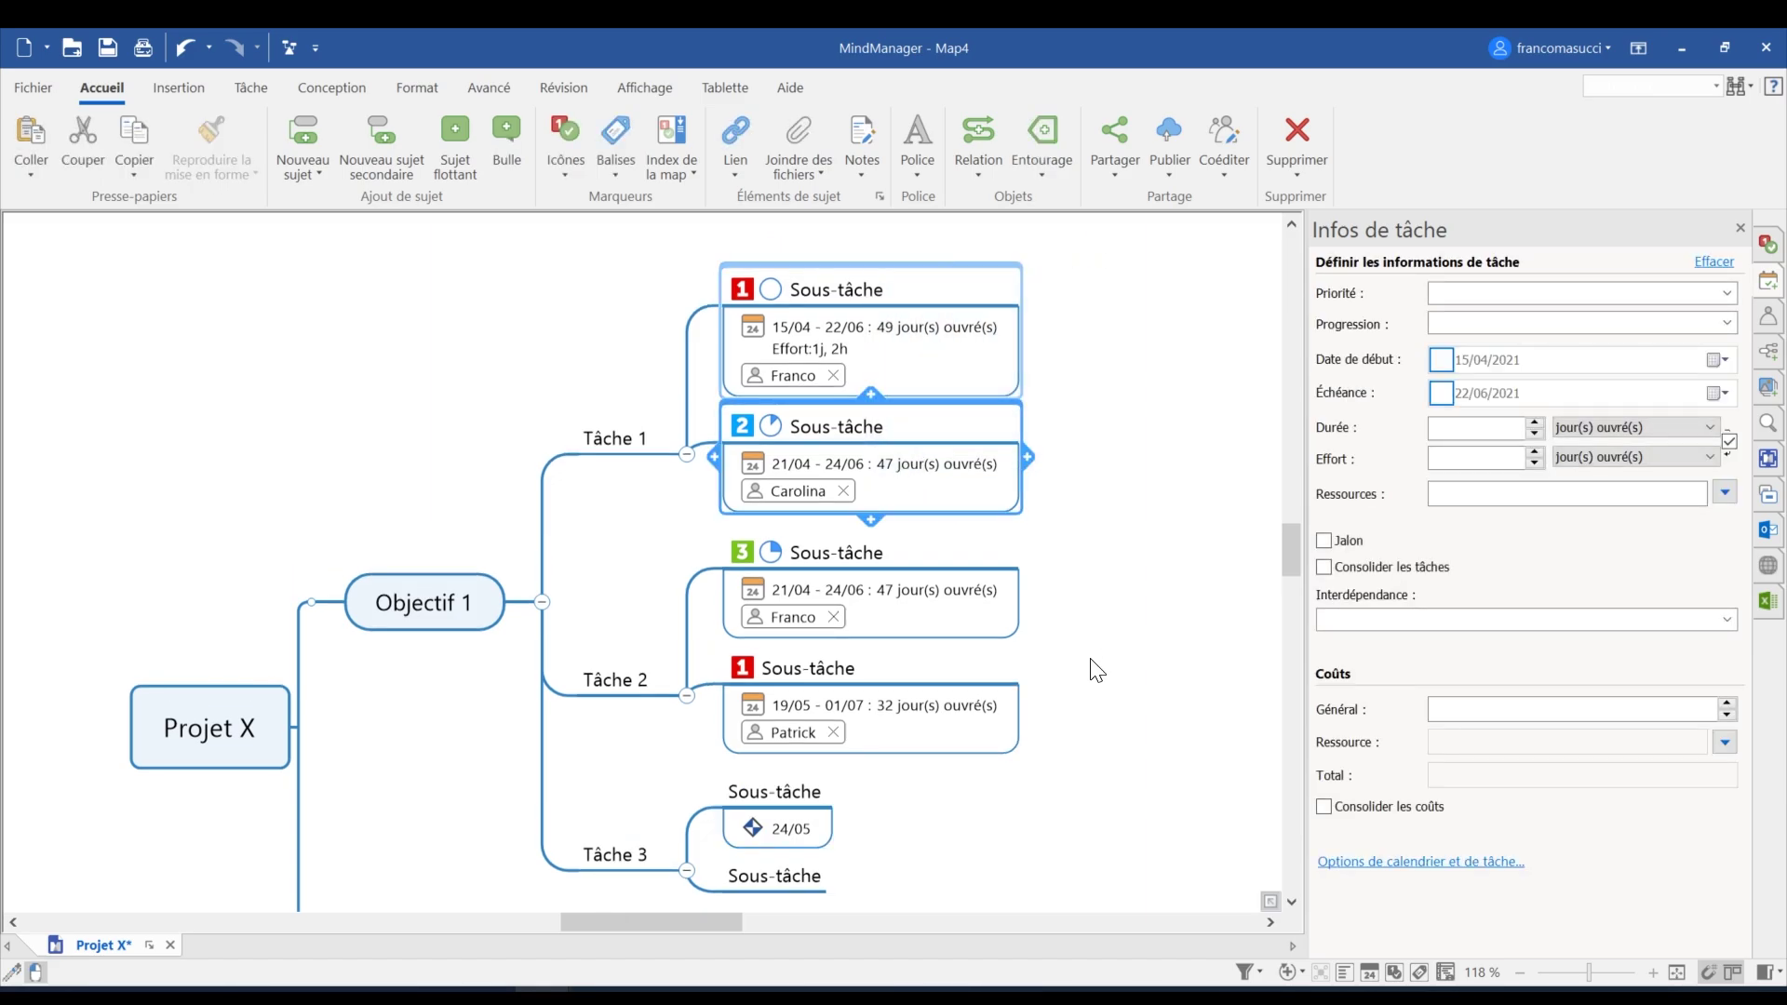
click(1137, 493)
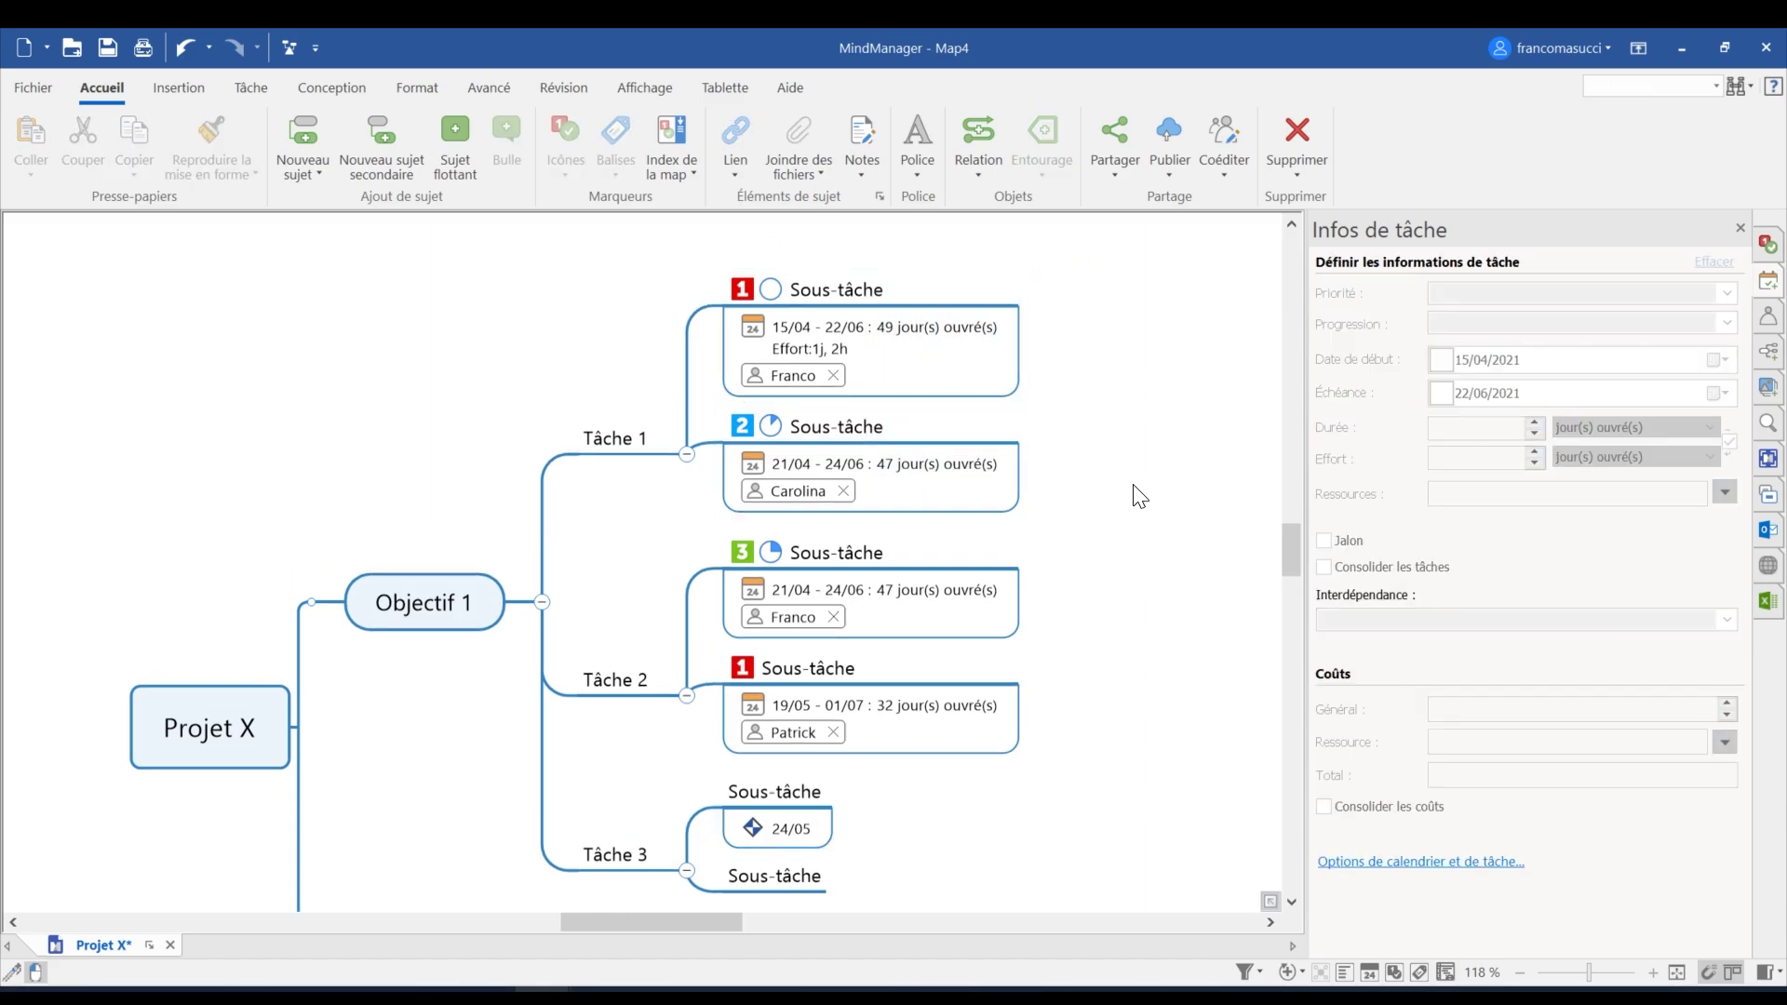
ctrl+click(831, 298)
ctrl+click(959, 507)
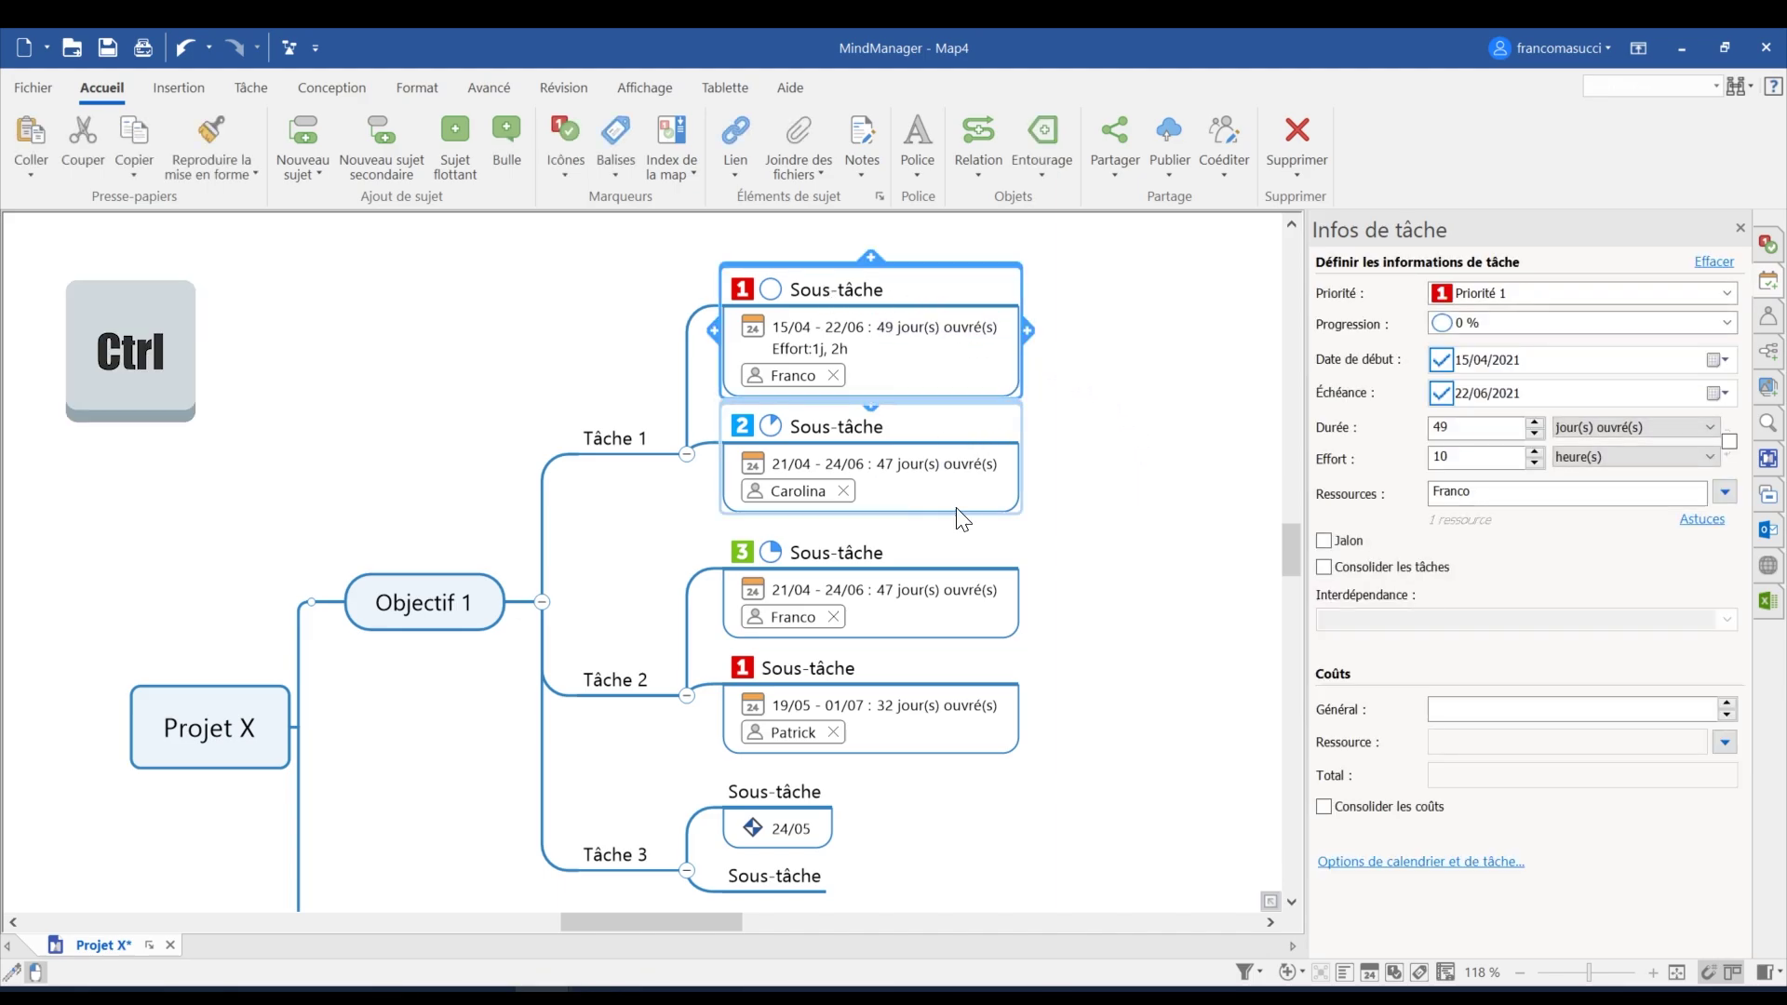
ctrl+click(963, 545)
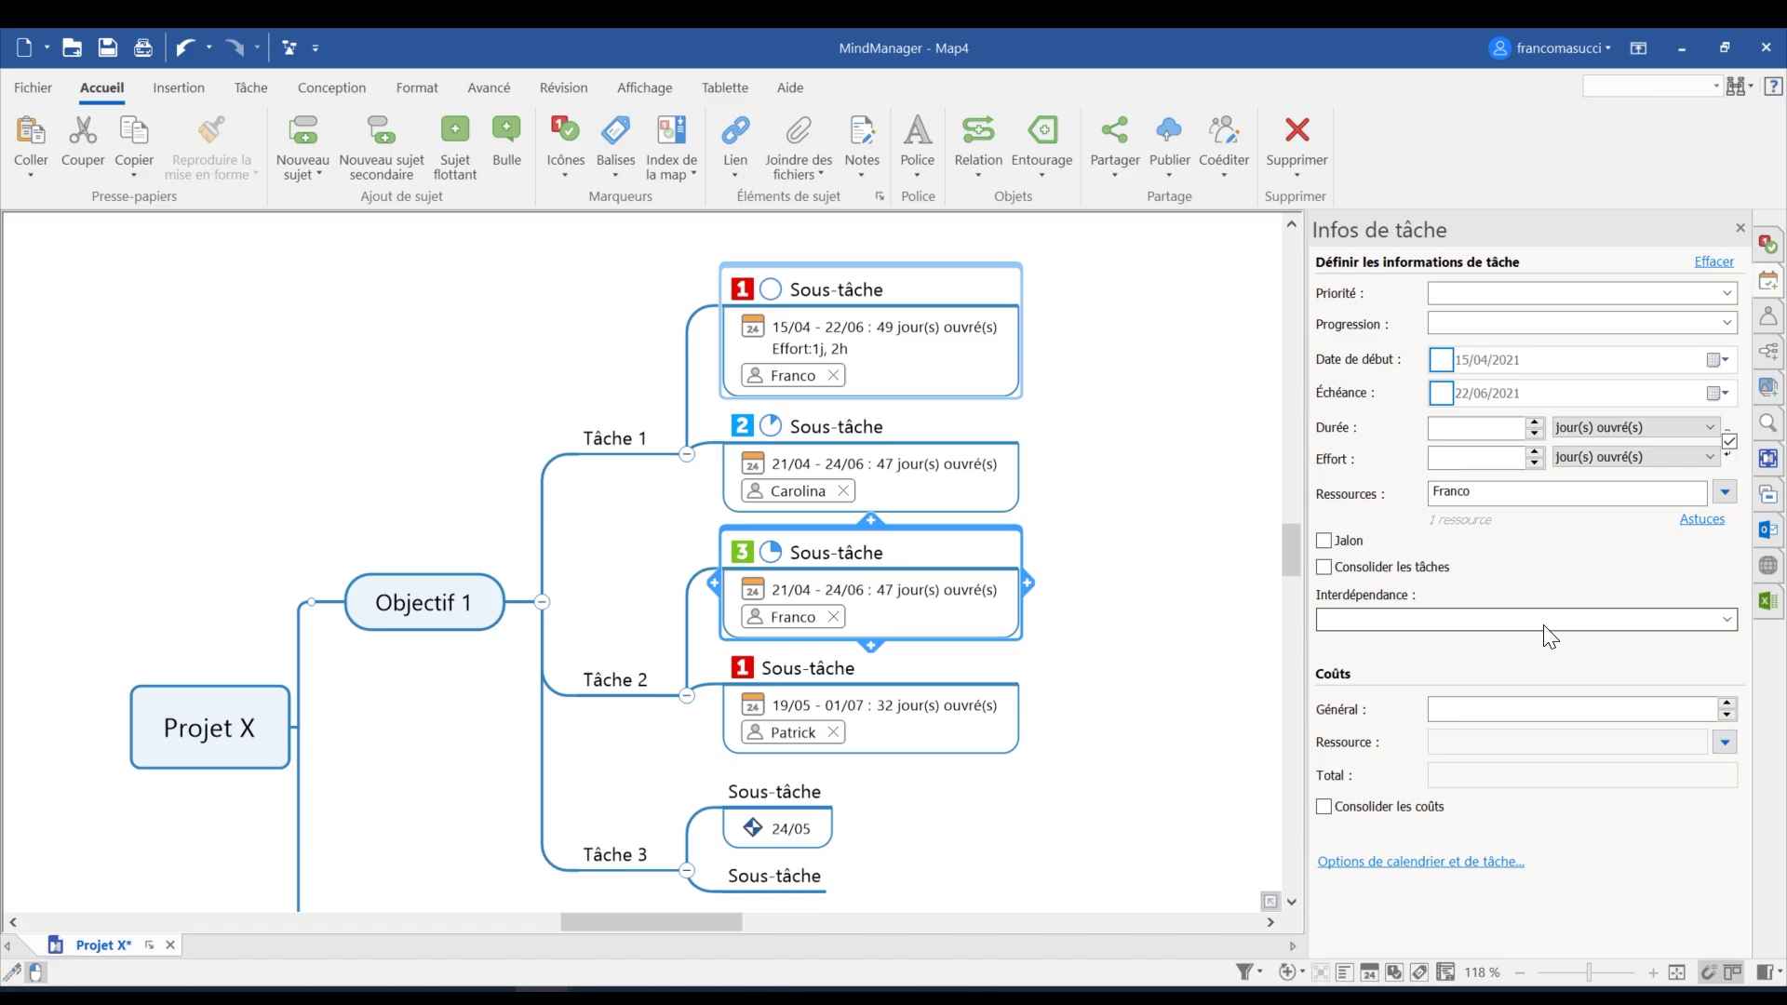
click(1448, 639)
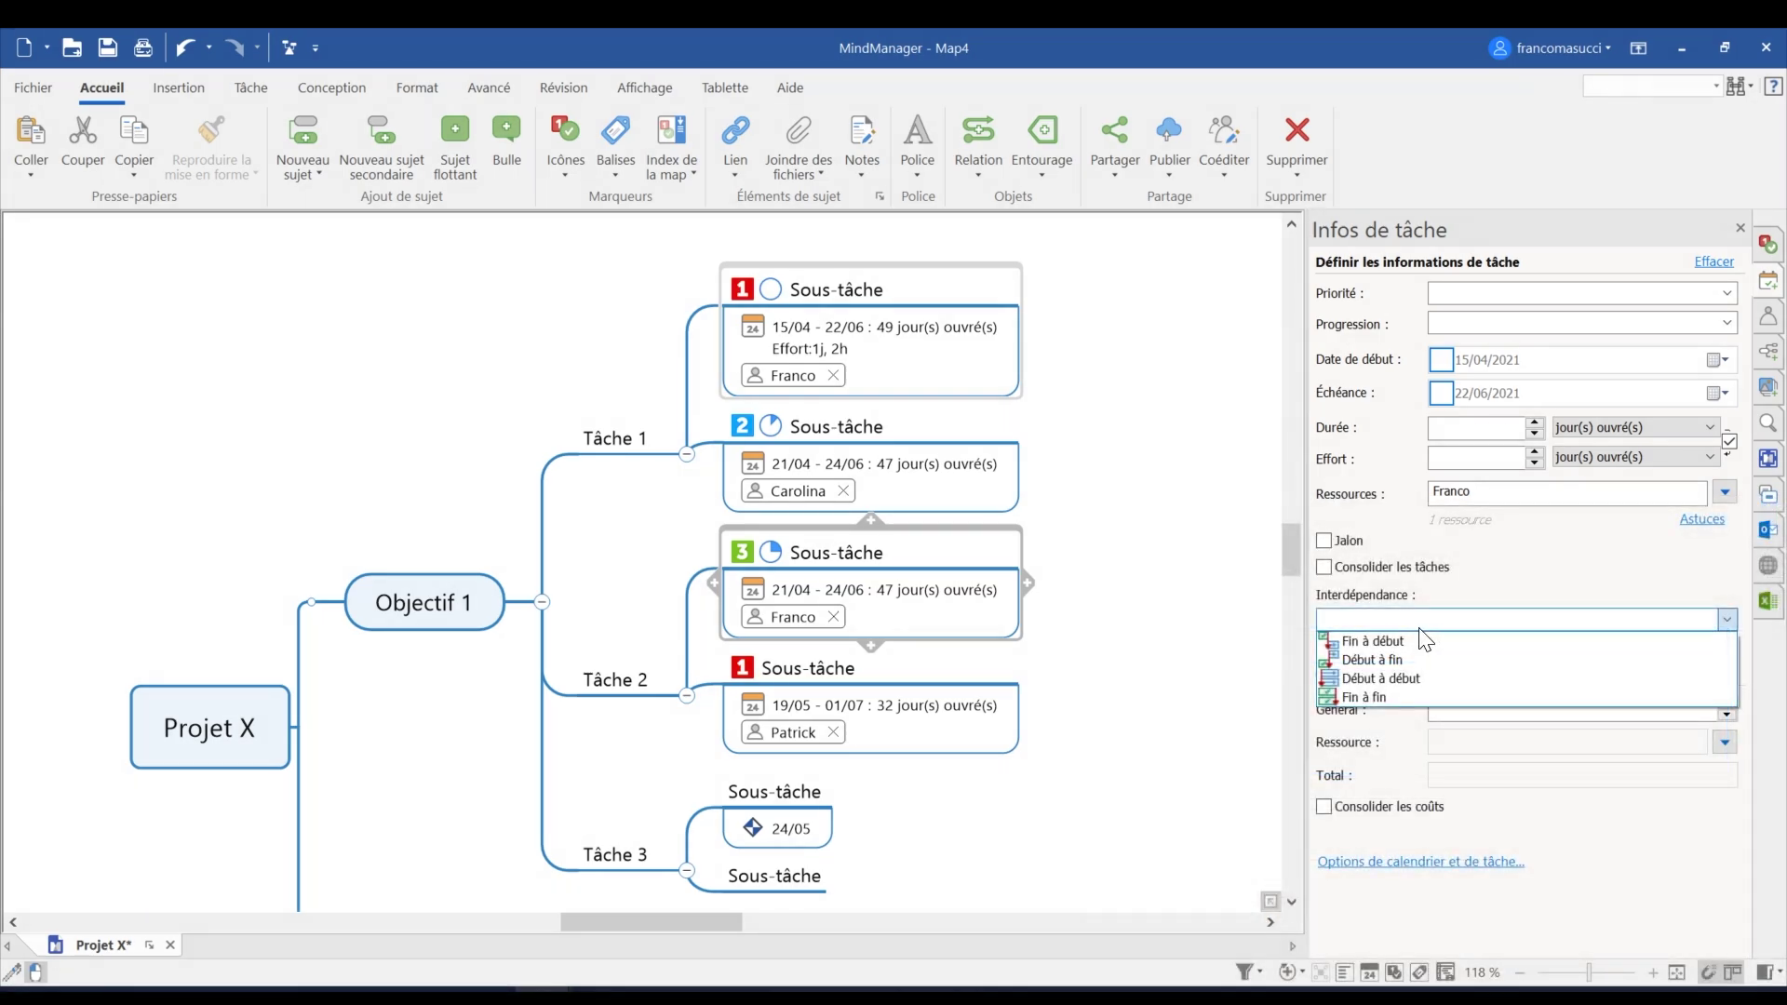
click(1411, 639)
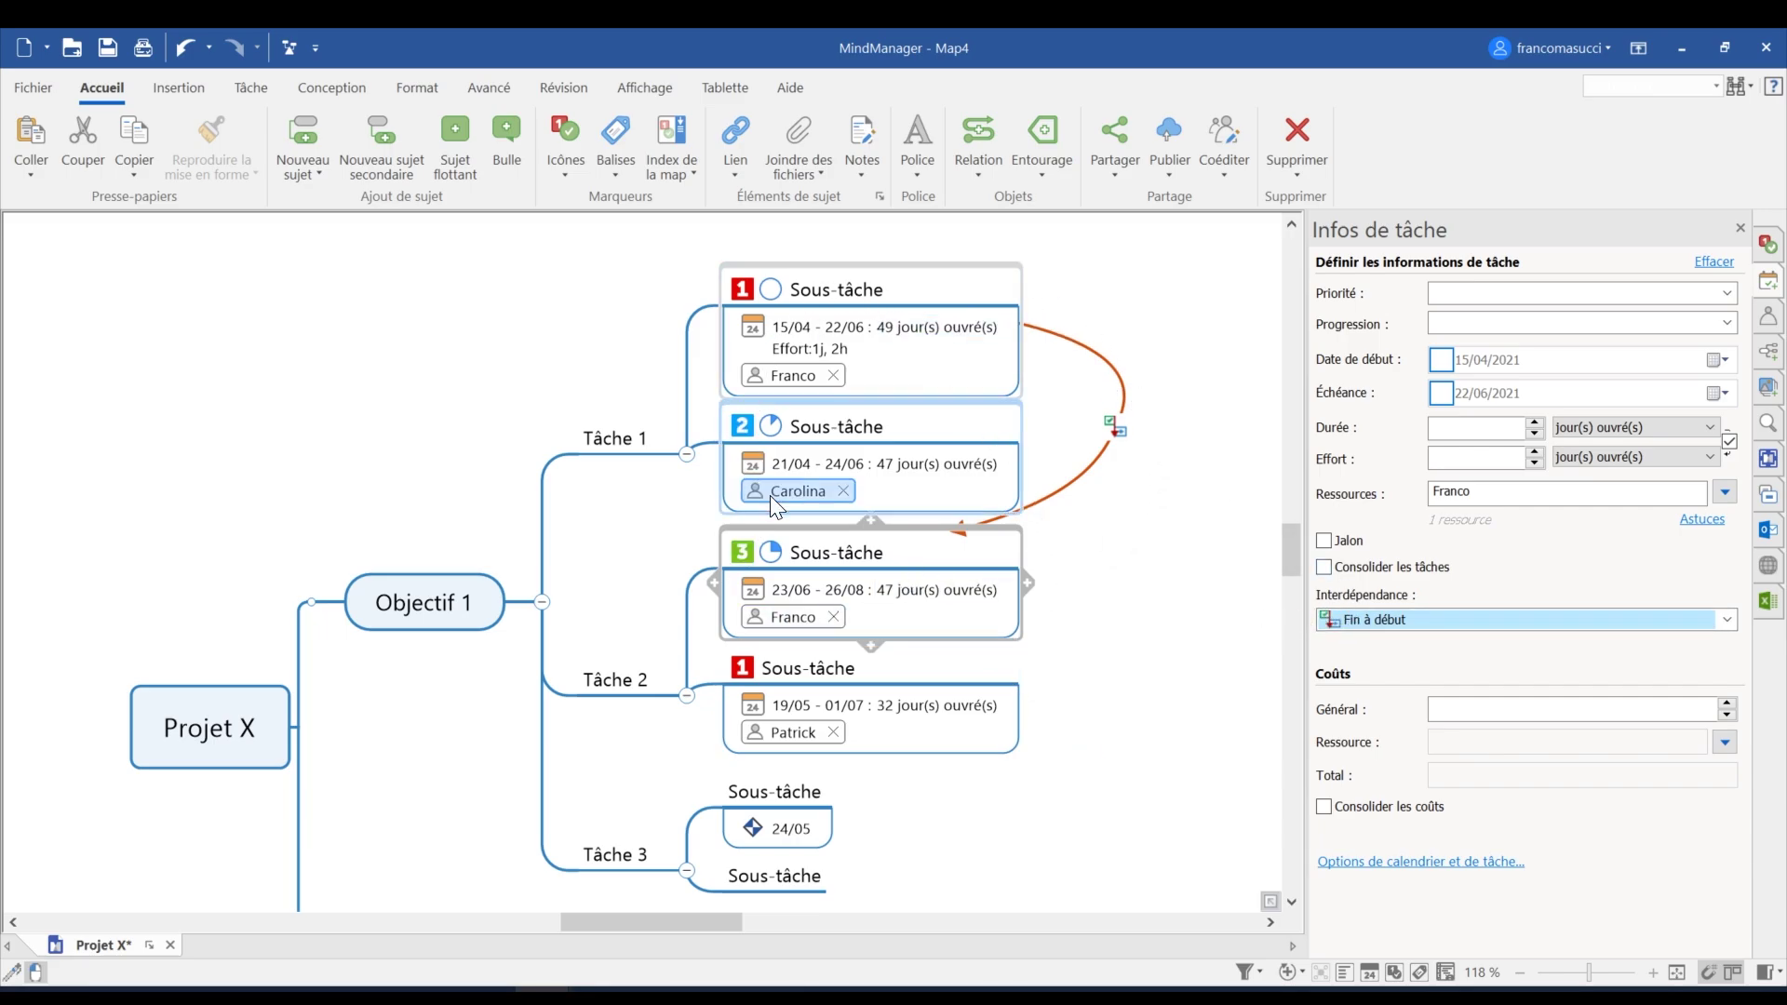
Step: Postpone the due date of Tâche 1's Priorité 1 subtask to 30/06/2021
mouse_move(803, 491)
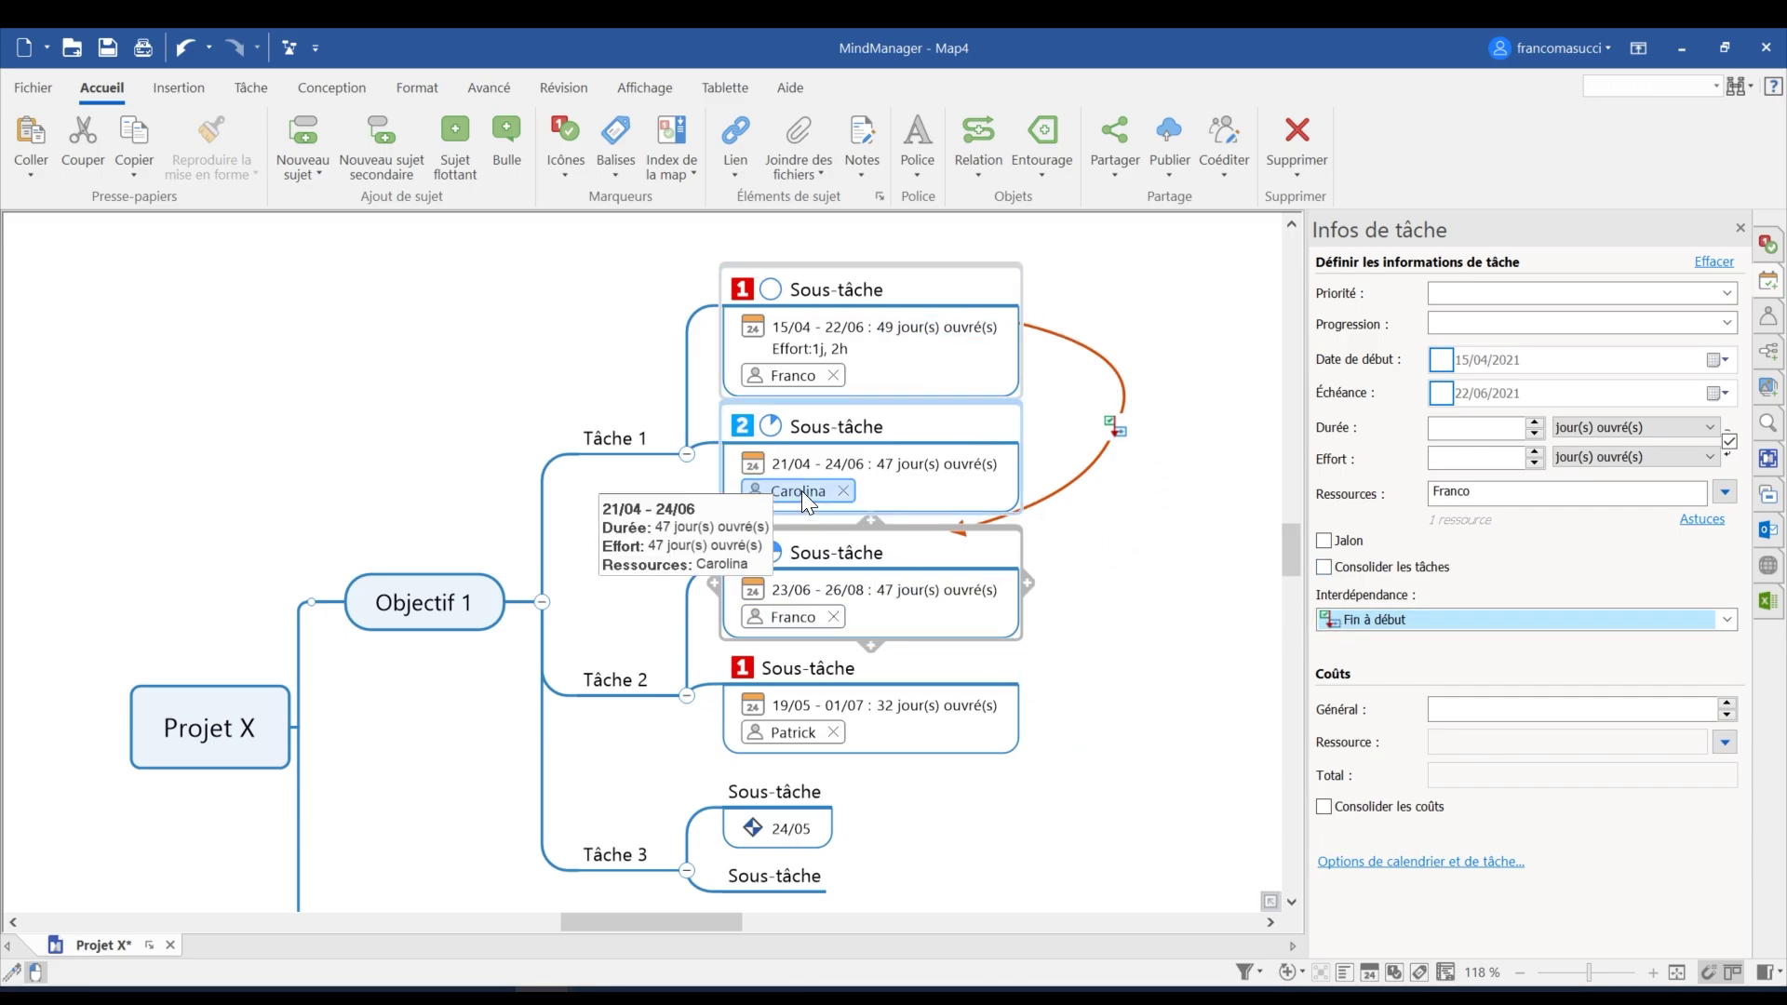
click(844, 327)
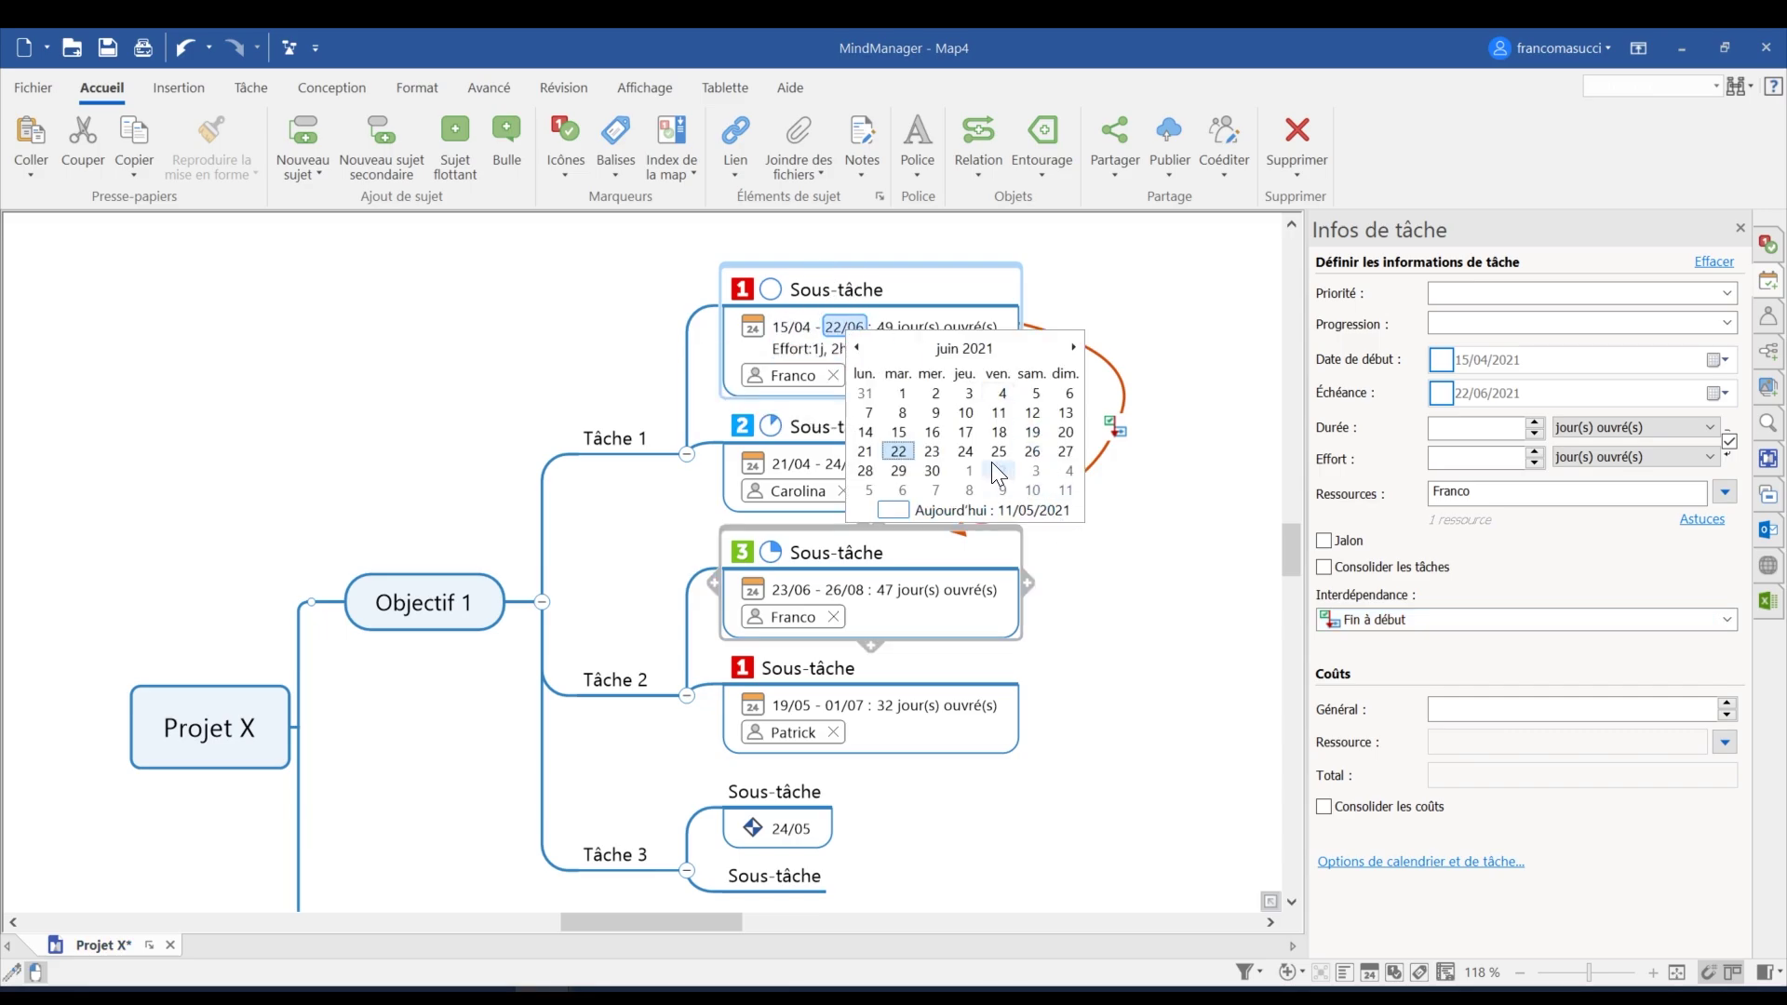
click(965, 451)
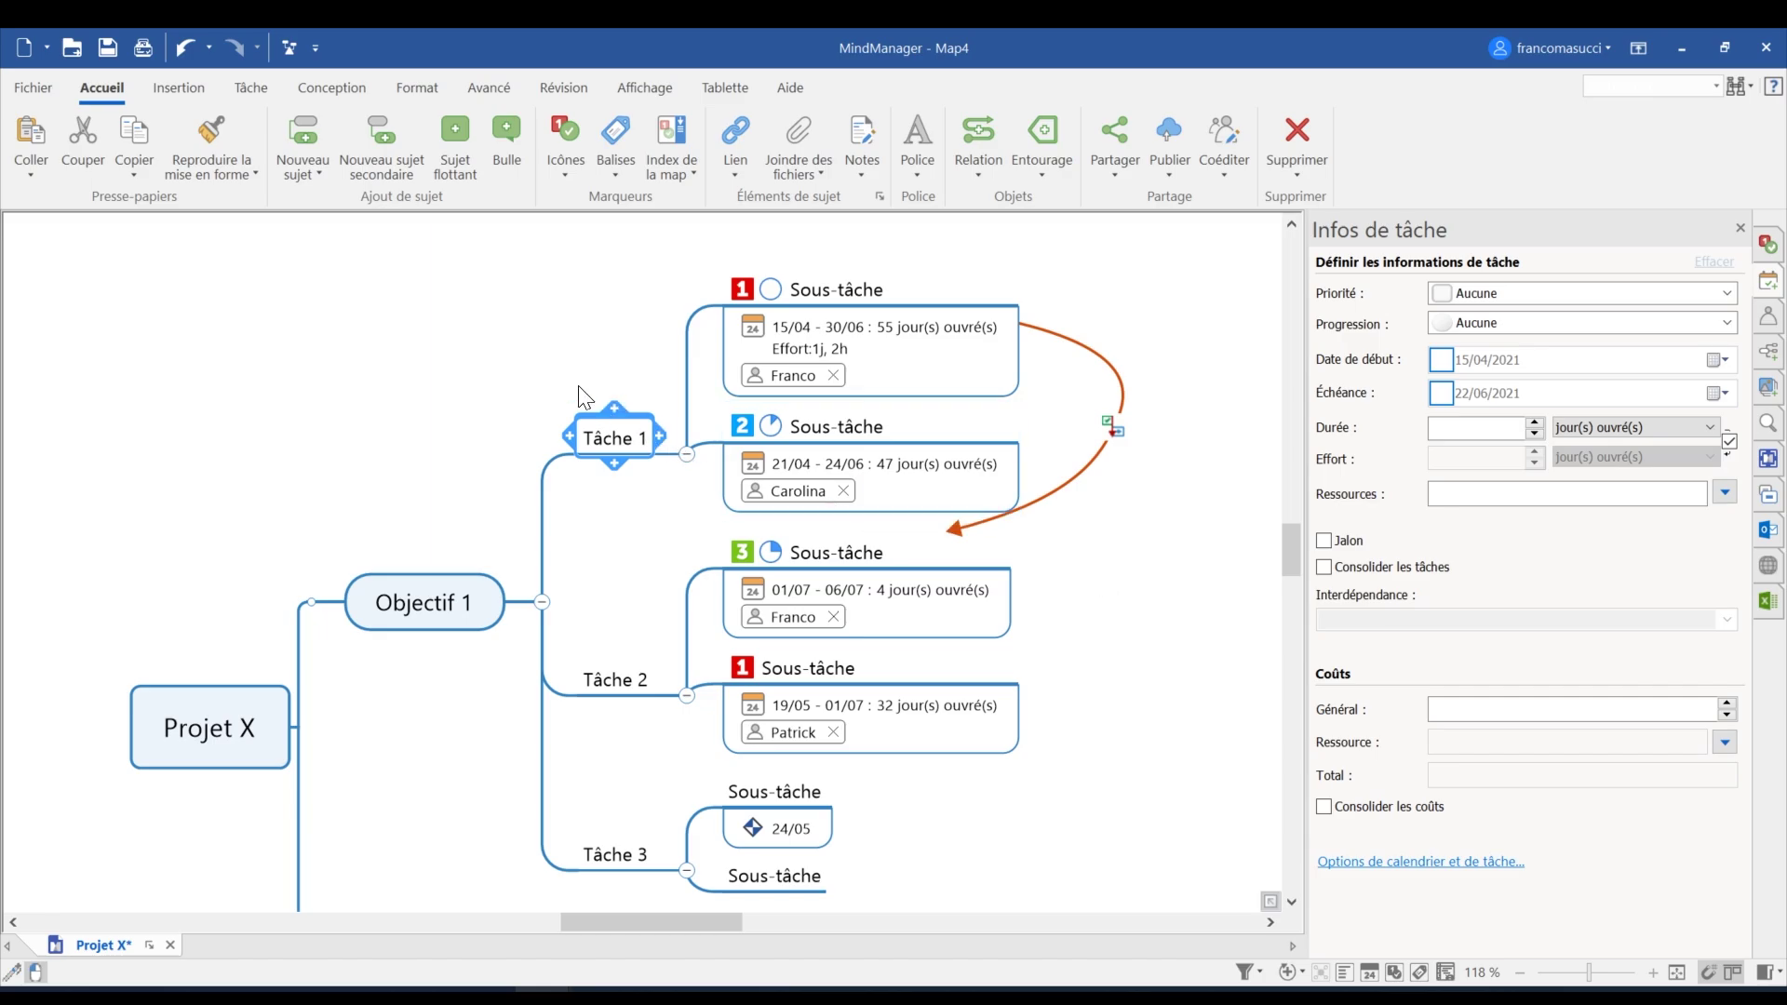
Step: Turn on task roll-up (Consolider les tâches) for Tâche 1 under Objectif 1
click(538, 362)
click(611, 433)
click(1325, 566)
drag(1096, 642, 847, 687)
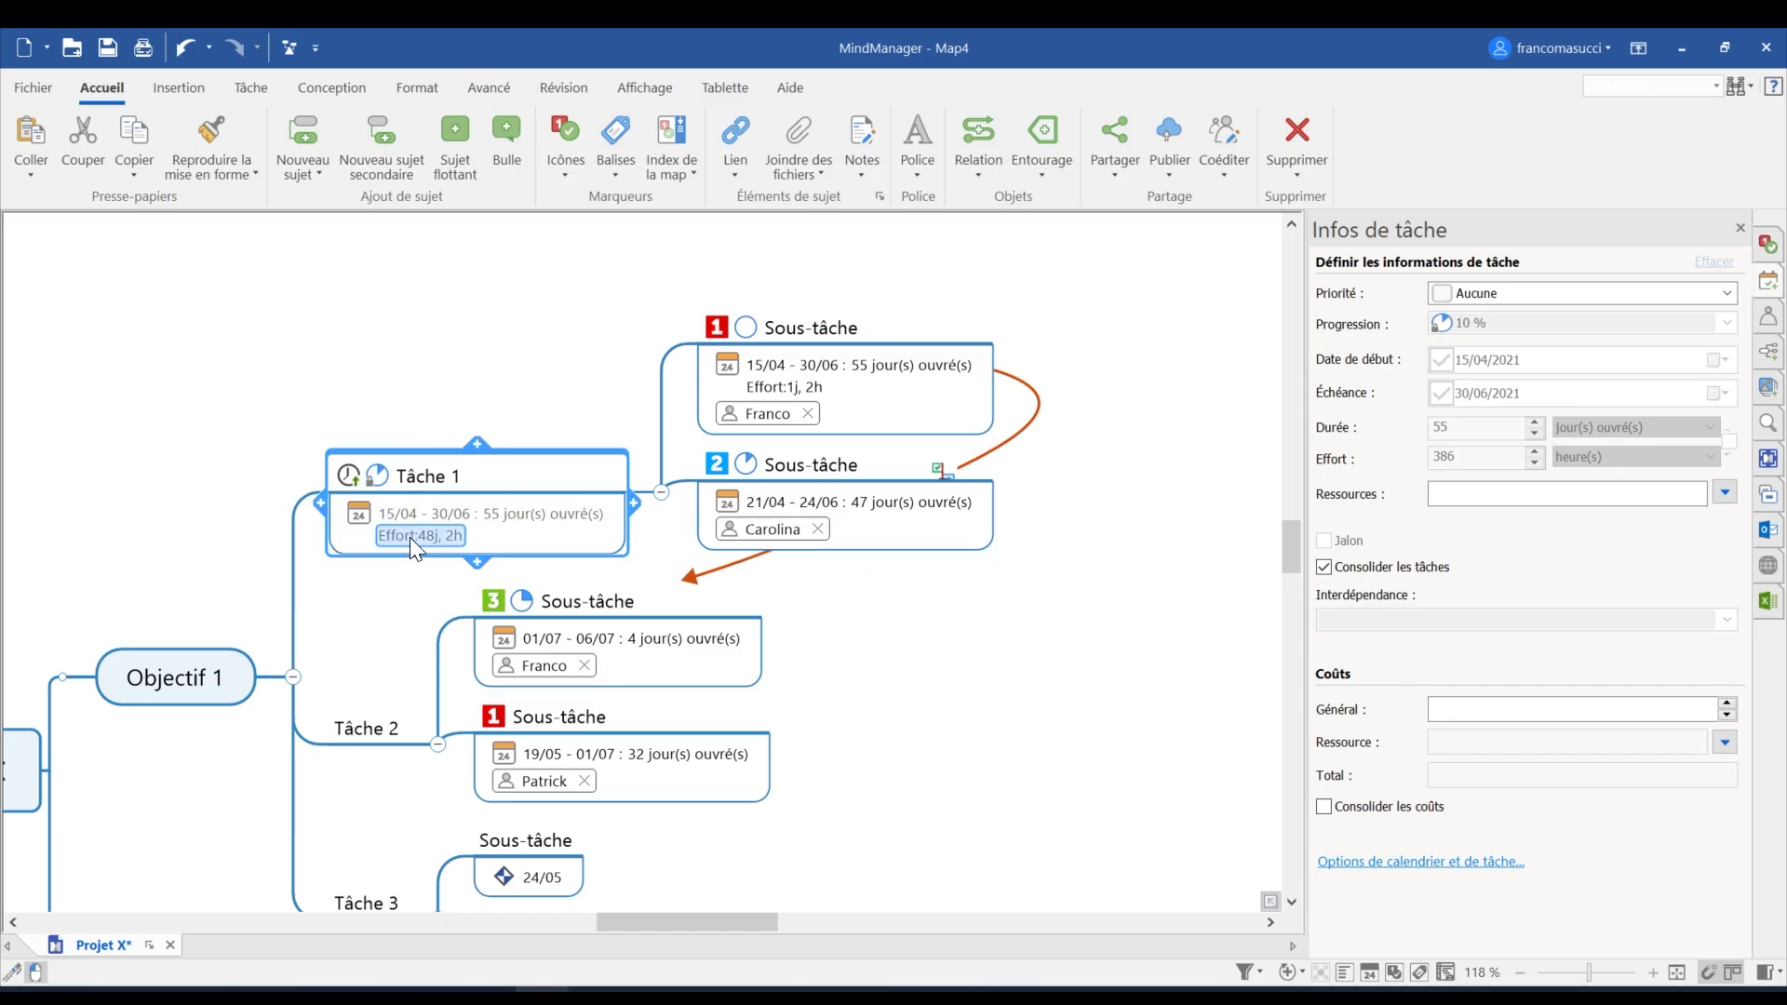
drag(857, 814, 976, 794)
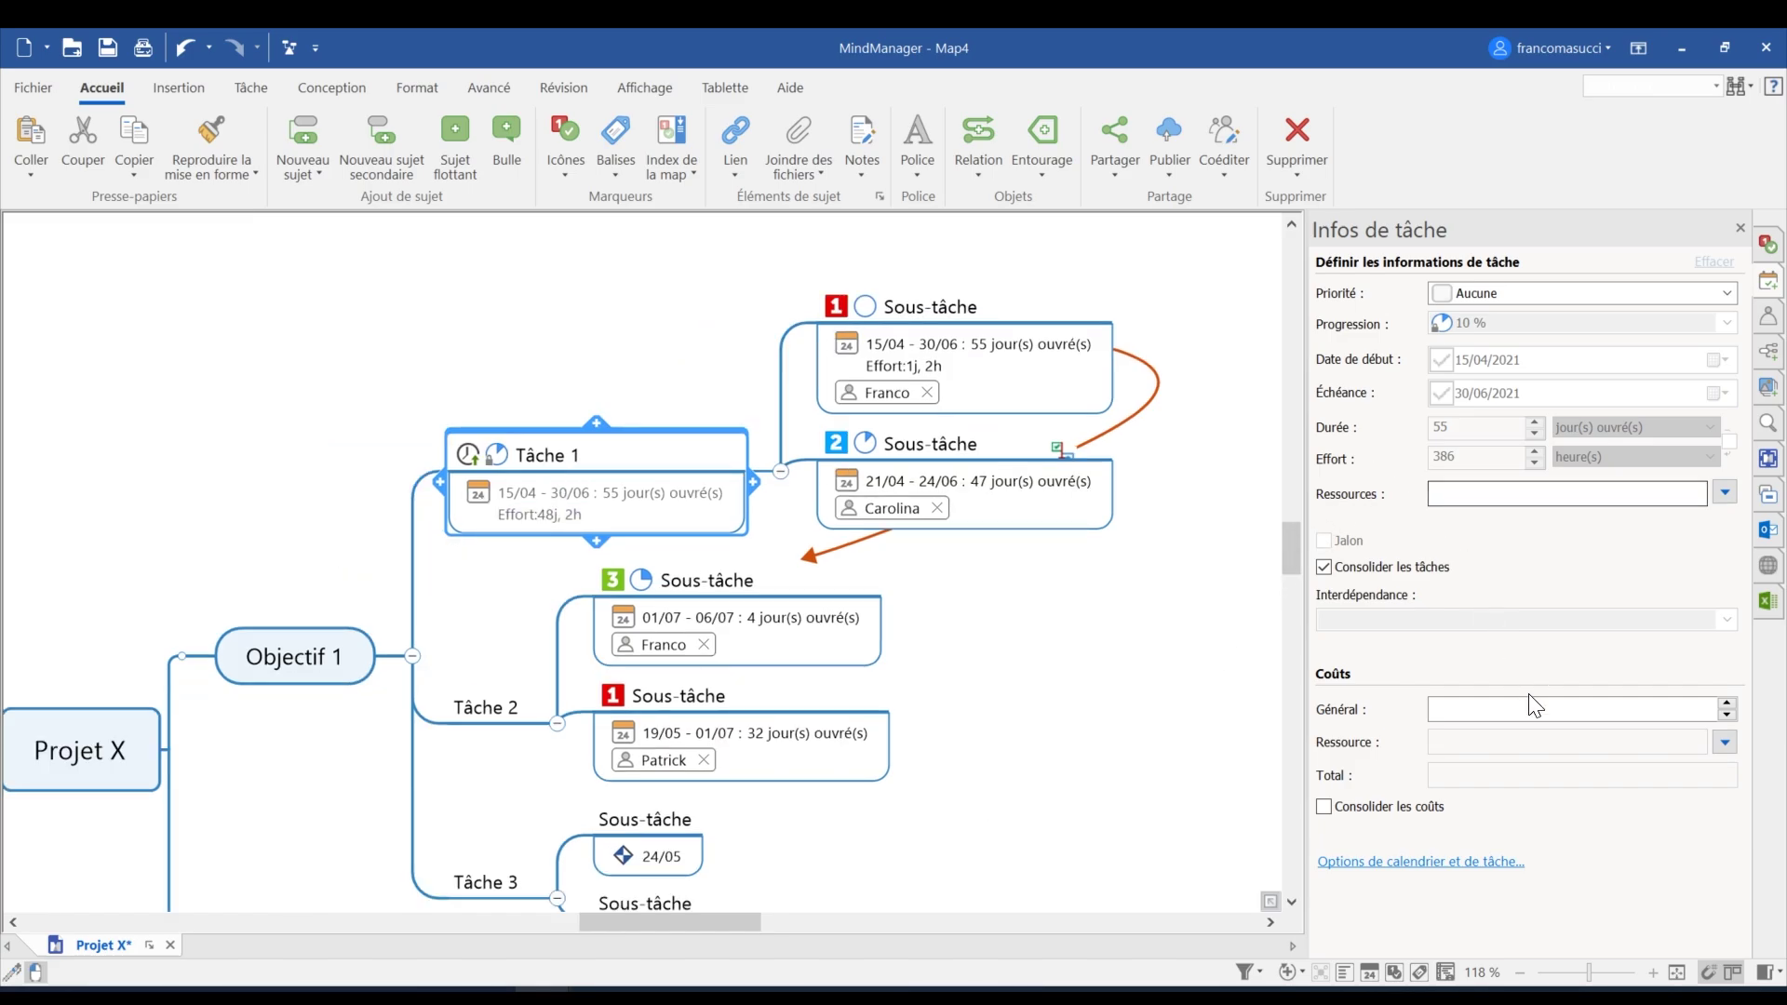
Step: Set the map calendar's working hours per day to 7 in the calendar and task options
click(1454, 864)
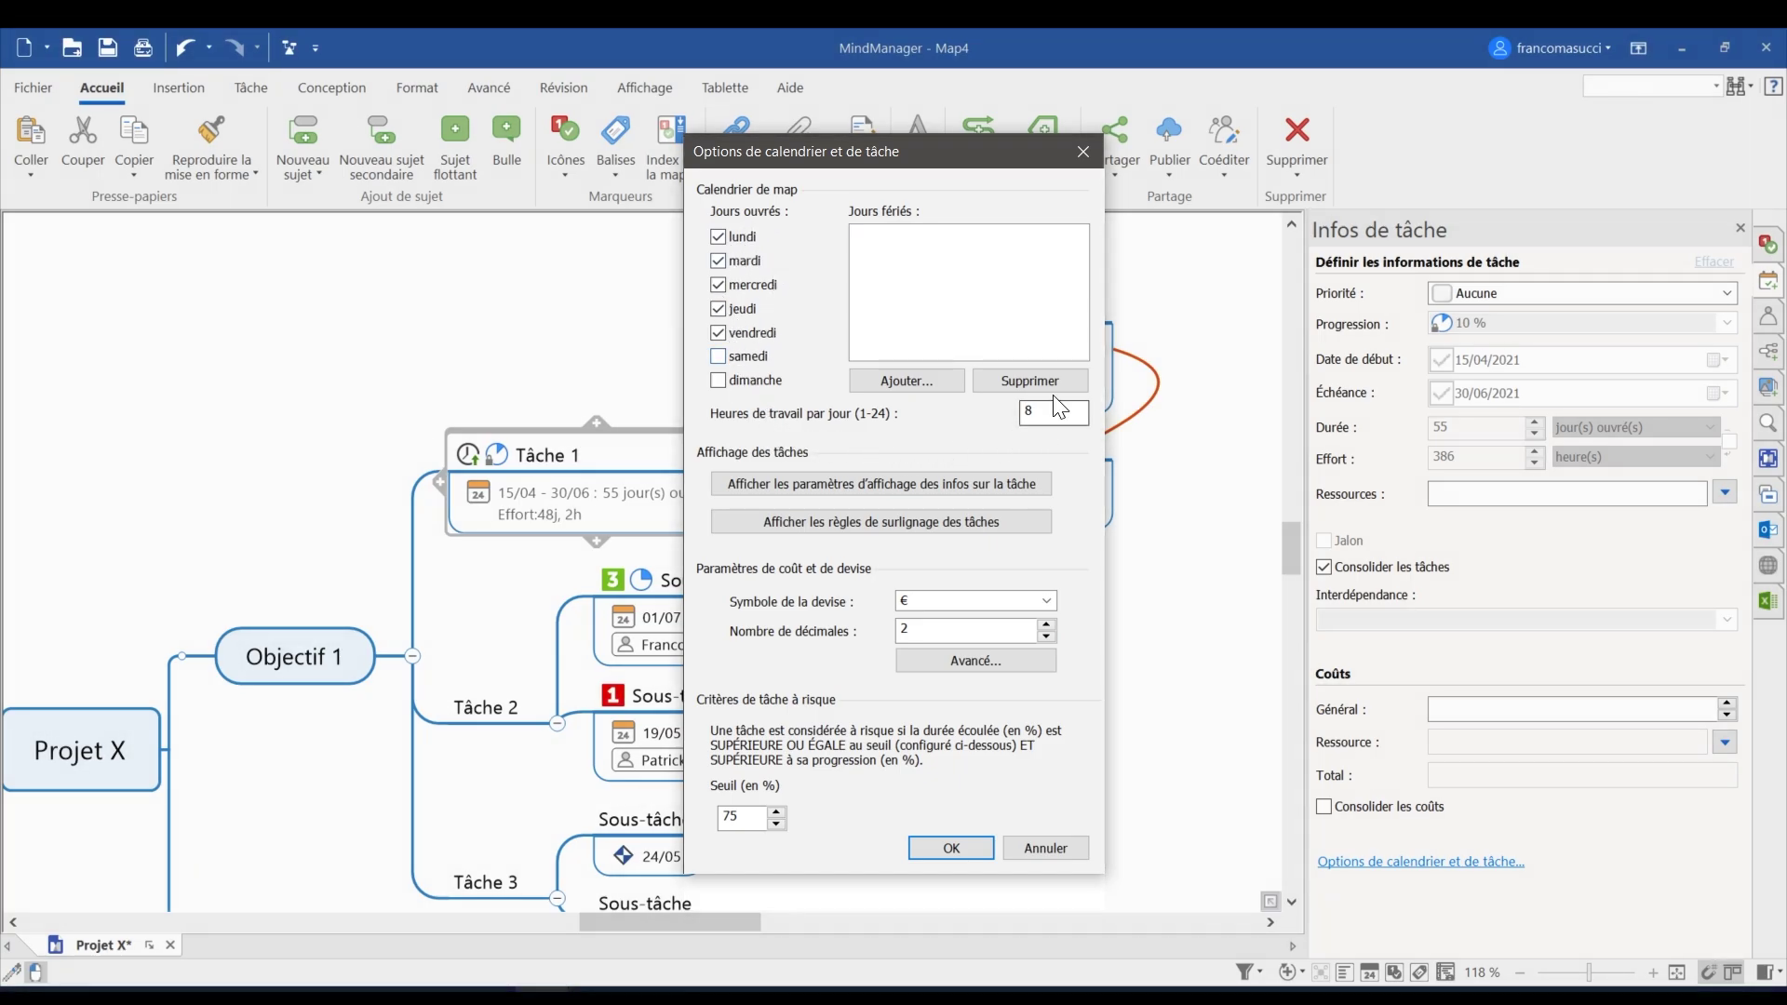
drag(922, 159, 1442, 182)
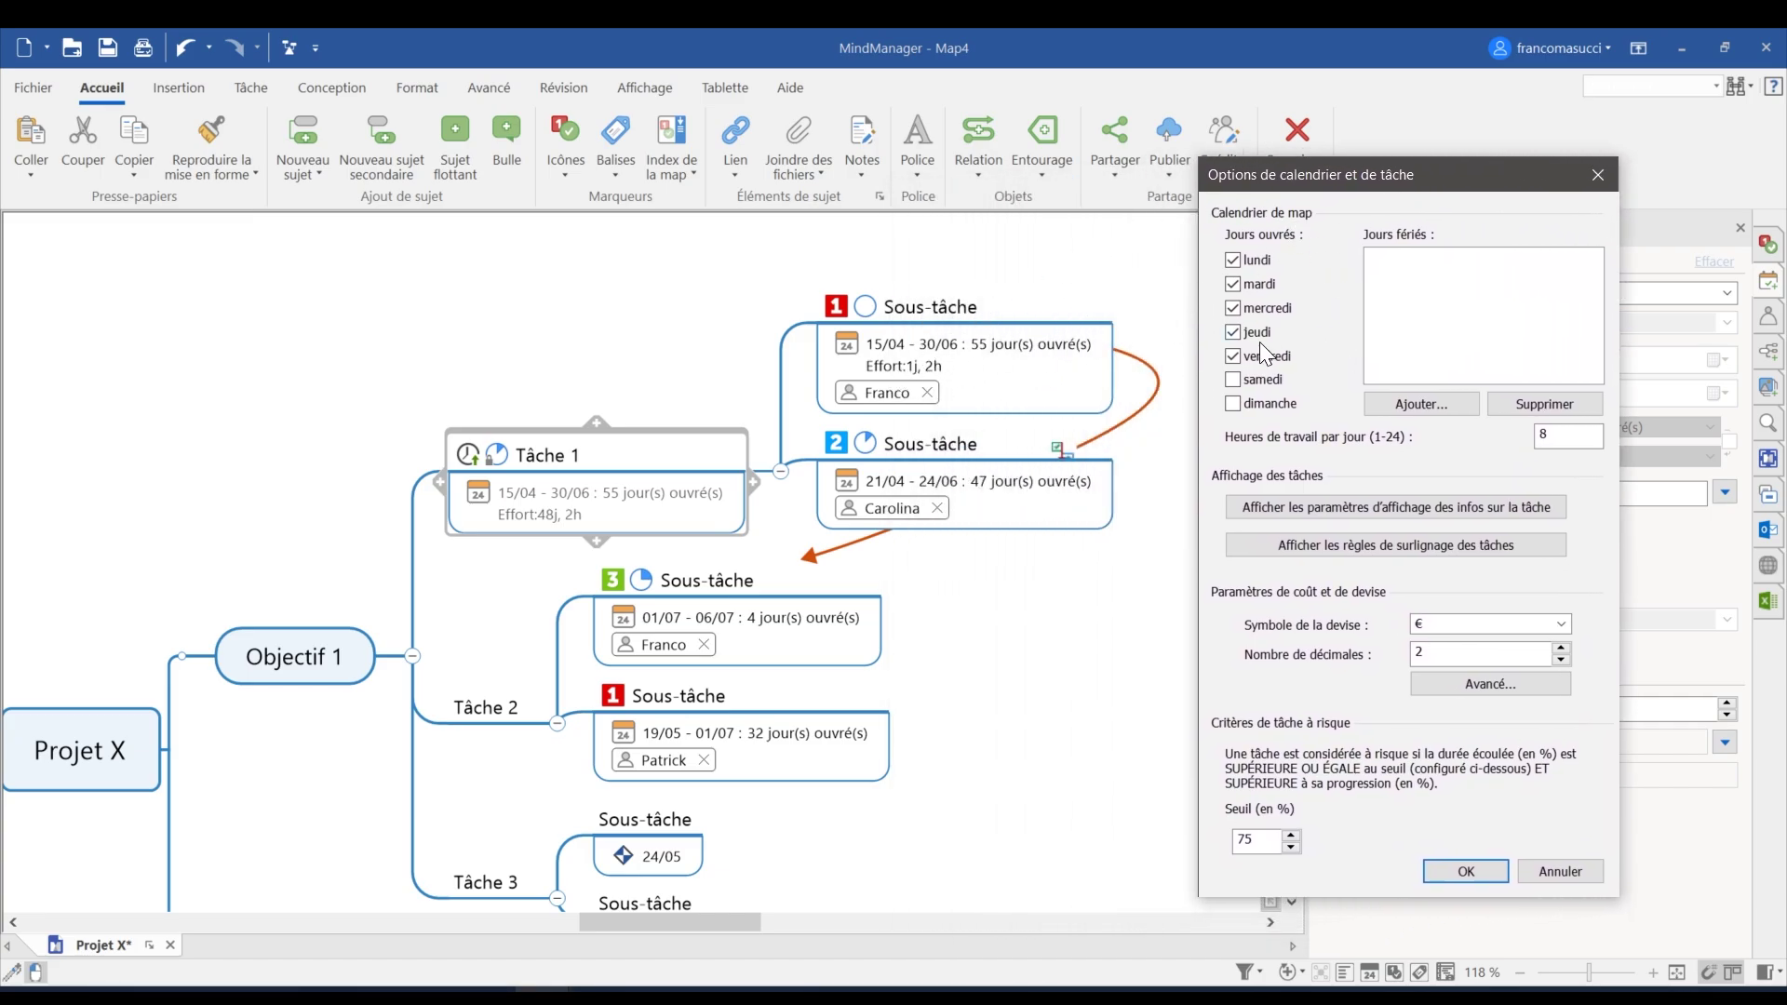
double_click(1545, 437)
text(7)
click(1478, 879)
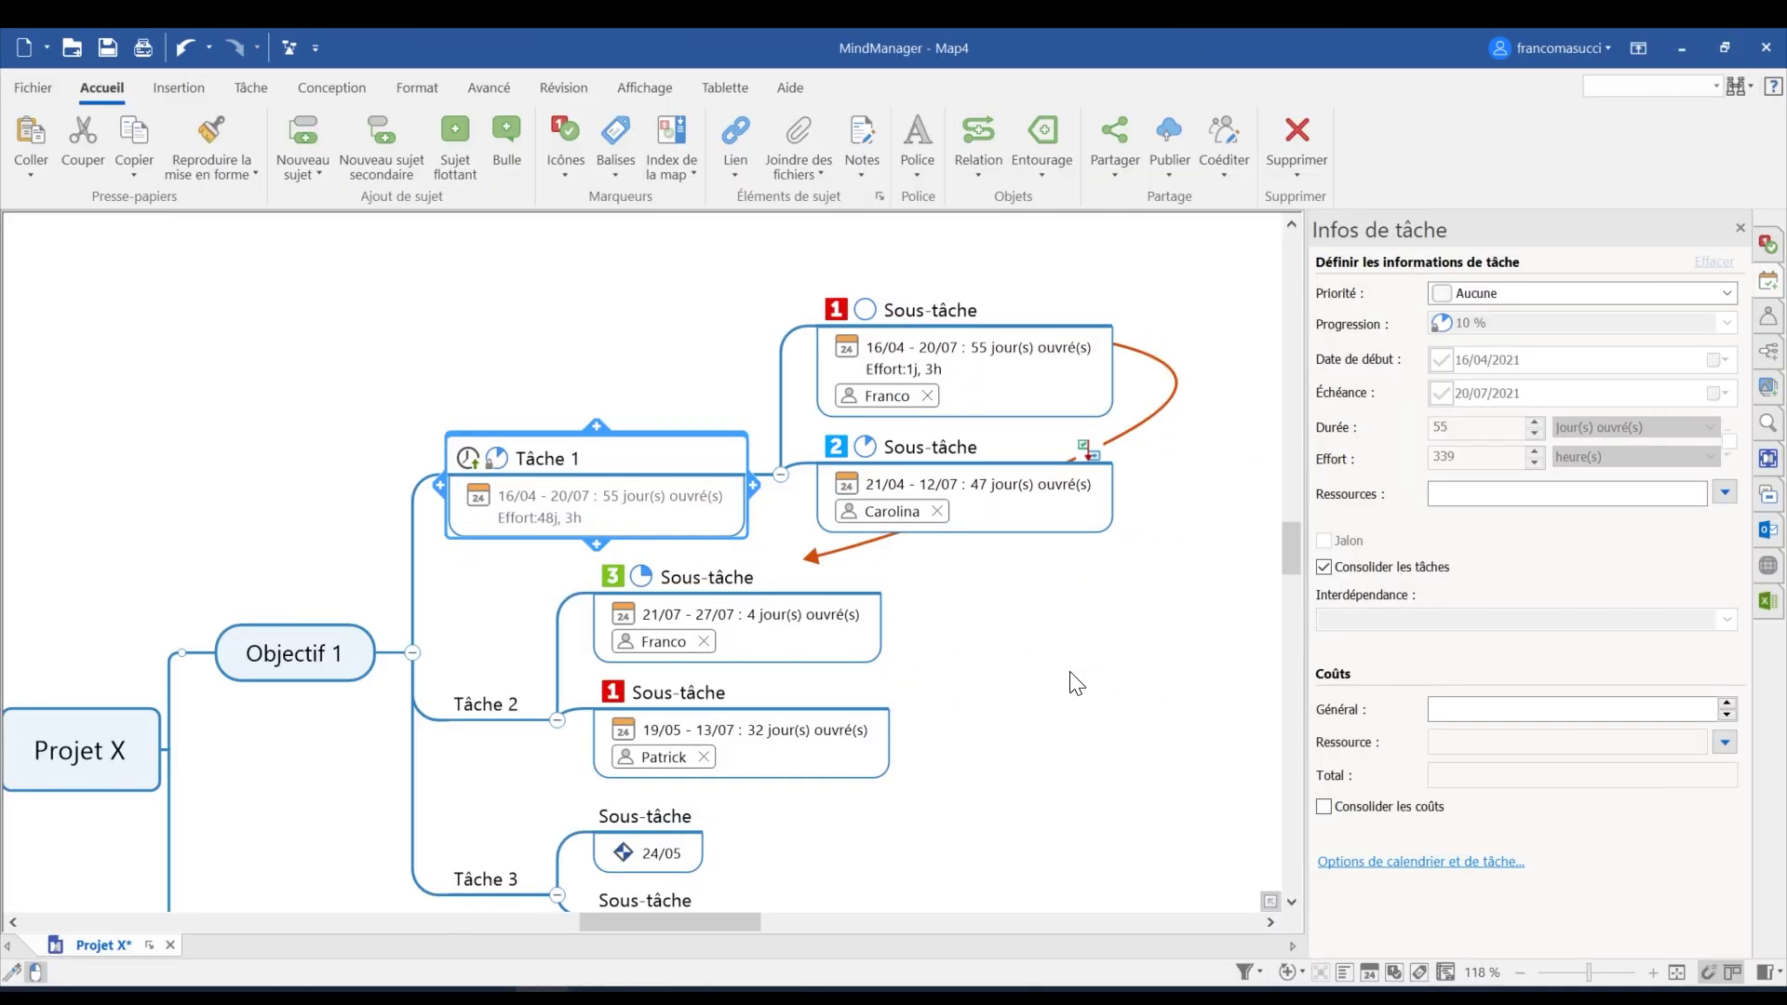